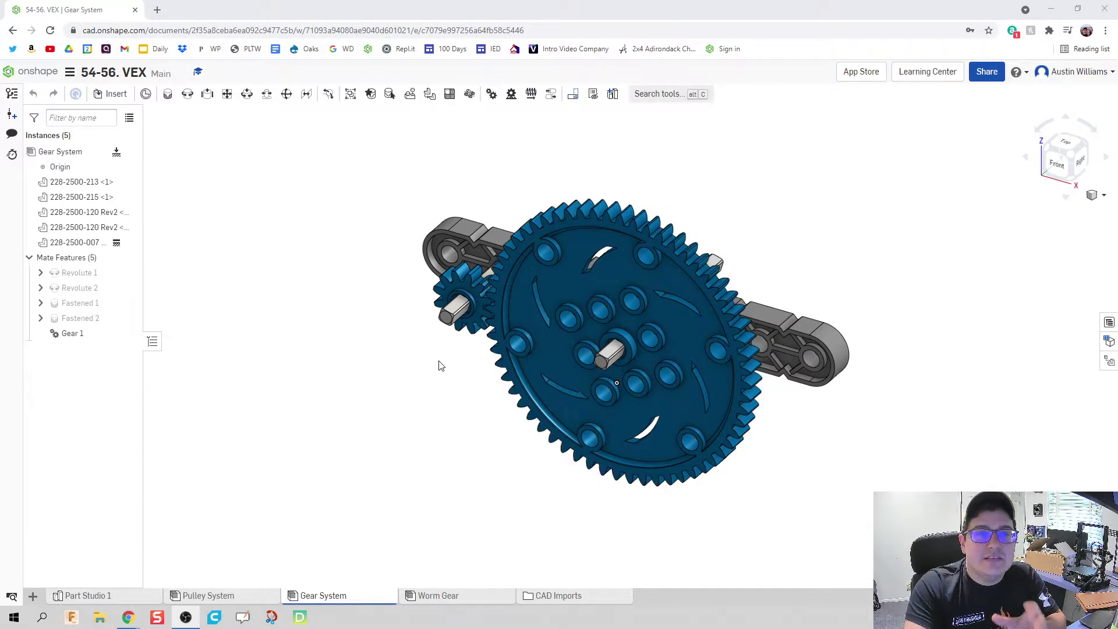
# Create a new empty assembly, Assembly 1
pyautogui.moveTo(429, 483); pyautogui.dragTo(410, 463, button='right')
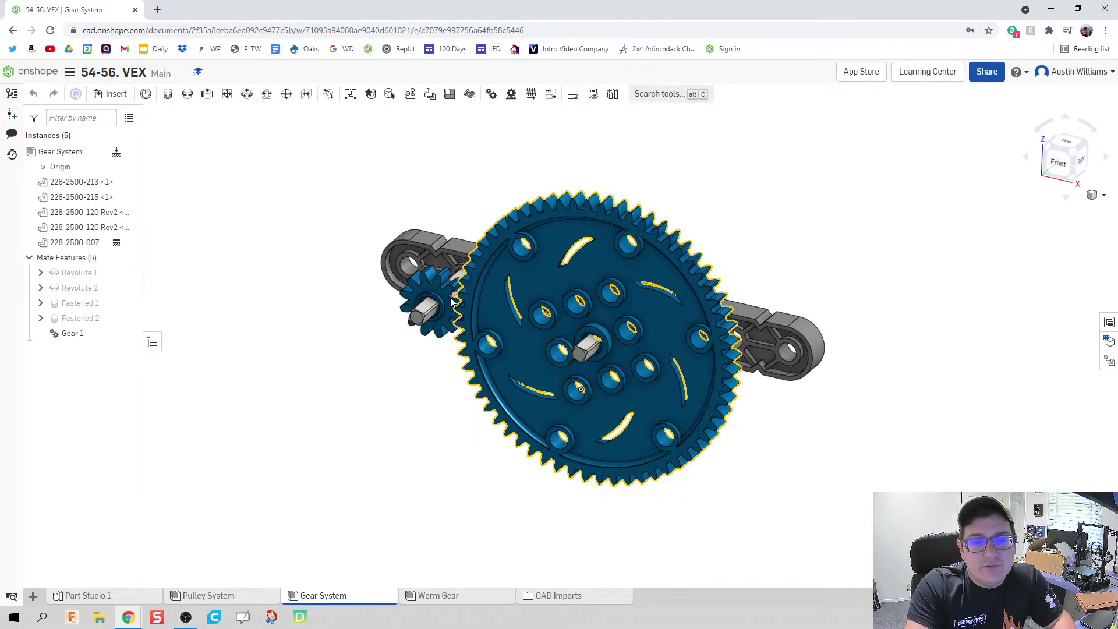
pyautogui.moveTo(478, 320); pyautogui.dragTo(621, 442)
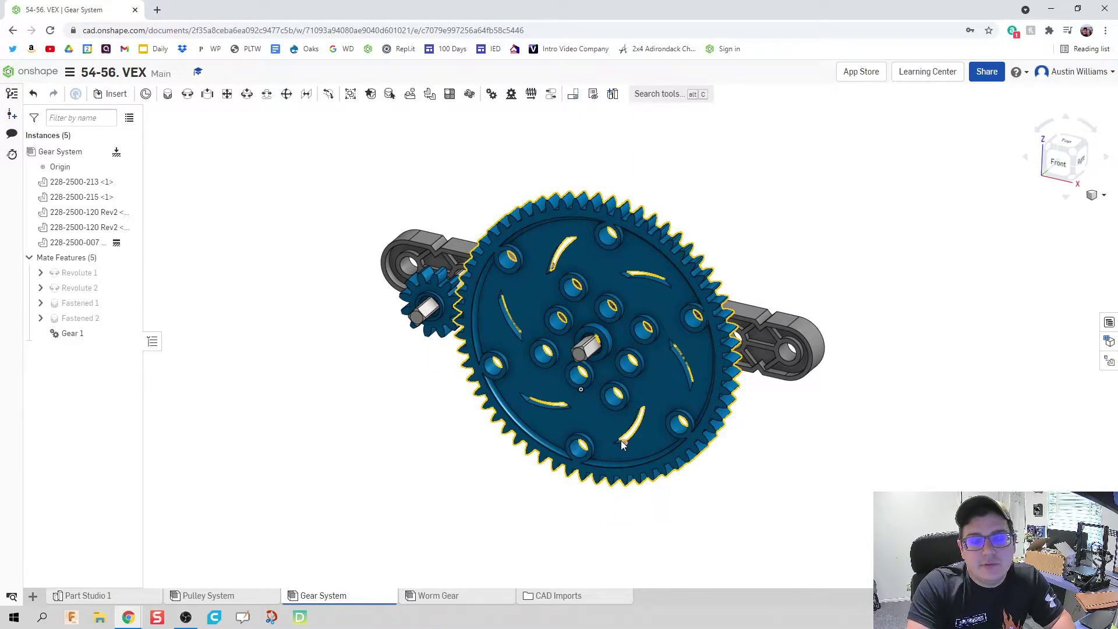
pyautogui.moveTo(295, 497)
pyautogui.mouseDown(button='right')
pyautogui.moveTo(312, 482)
pyautogui.moveTo(306, 509)
pyautogui.mouseUp(button='right')
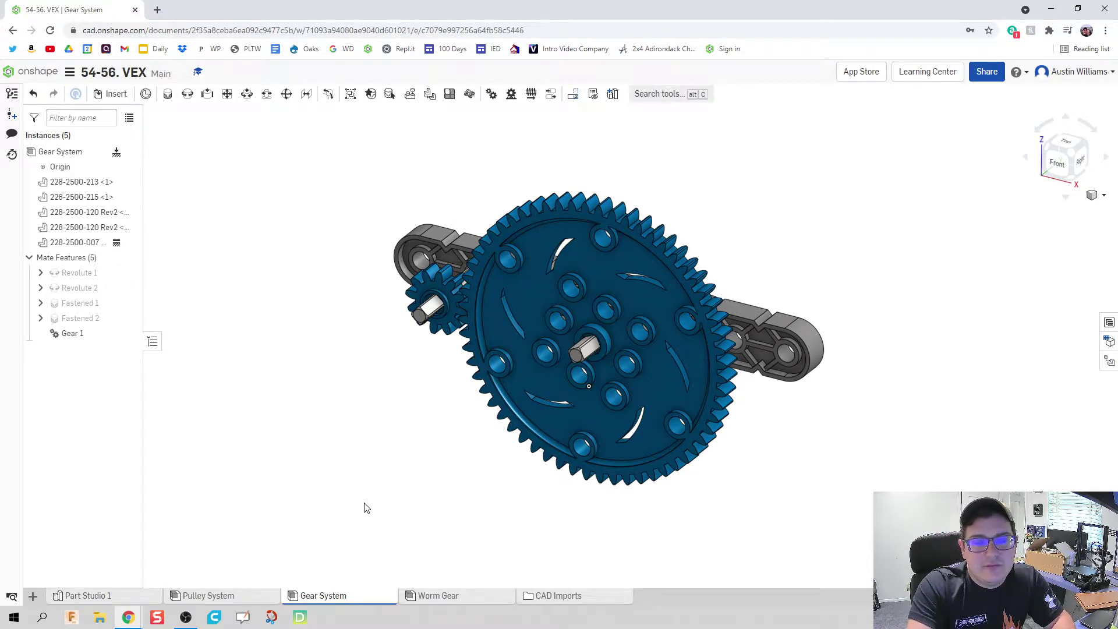
pyautogui.click(33, 595)
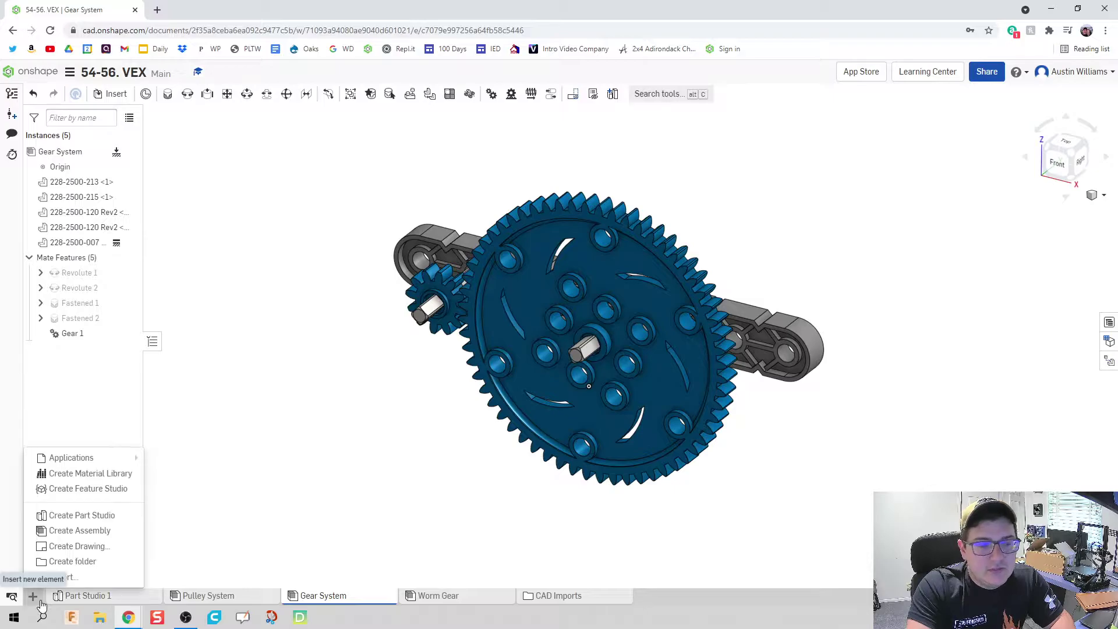
pyautogui.click(101, 535)
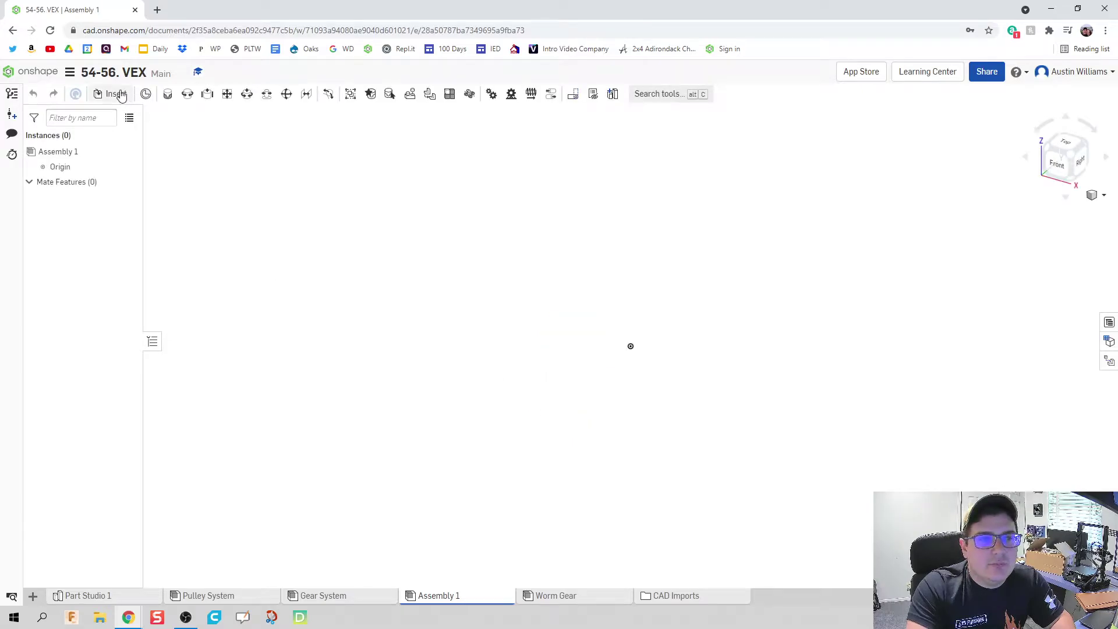
# Insert the 12 Tooth Gear and the 60 Tooth Gear into the assembly
pyautogui.click(116, 94)
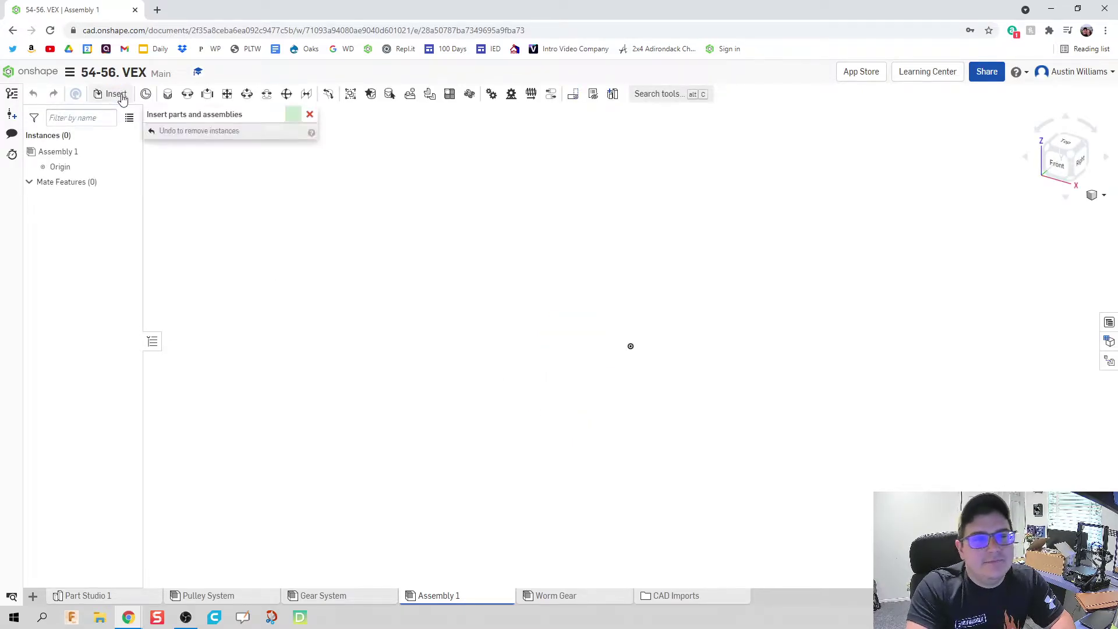
pyautogui.scroll(-5, 232, 373)
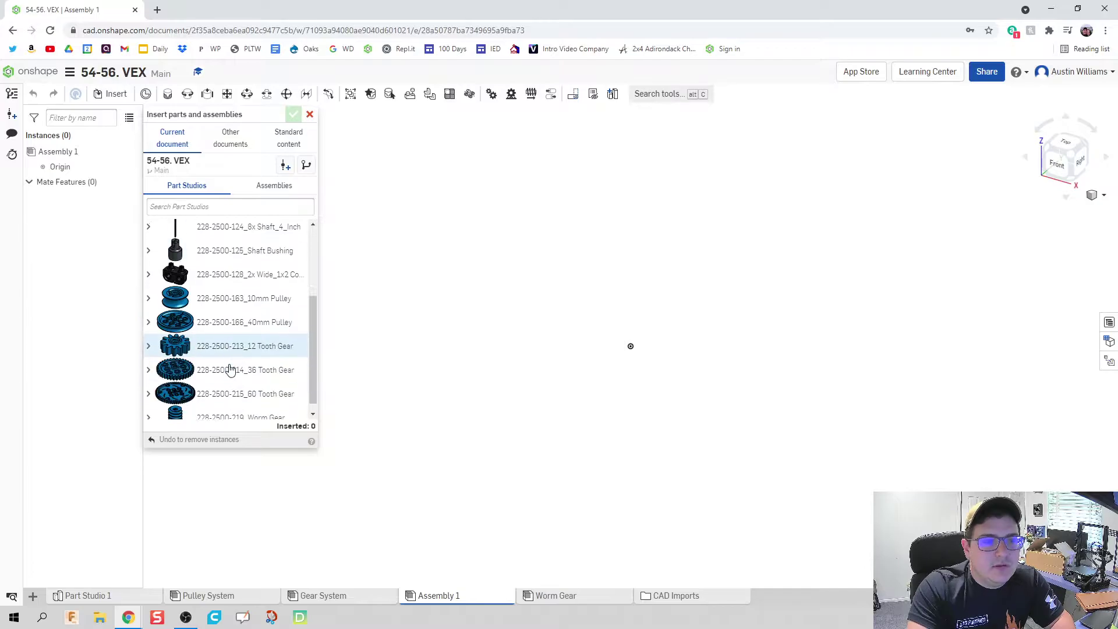
pyautogui.click(230, 336)
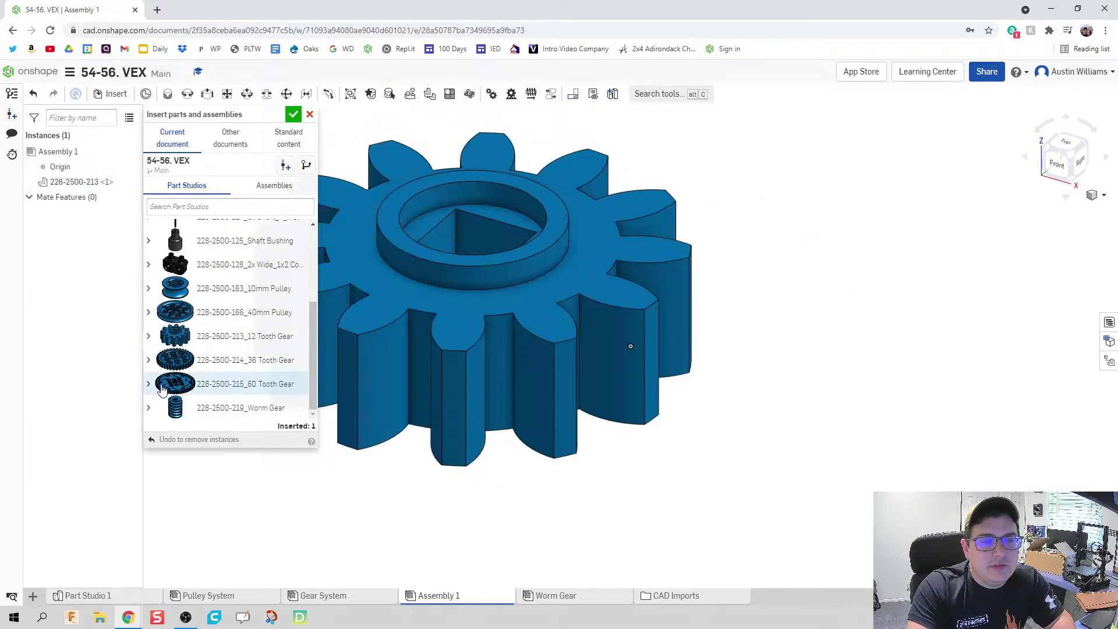
pyautogui.click(244, 384)
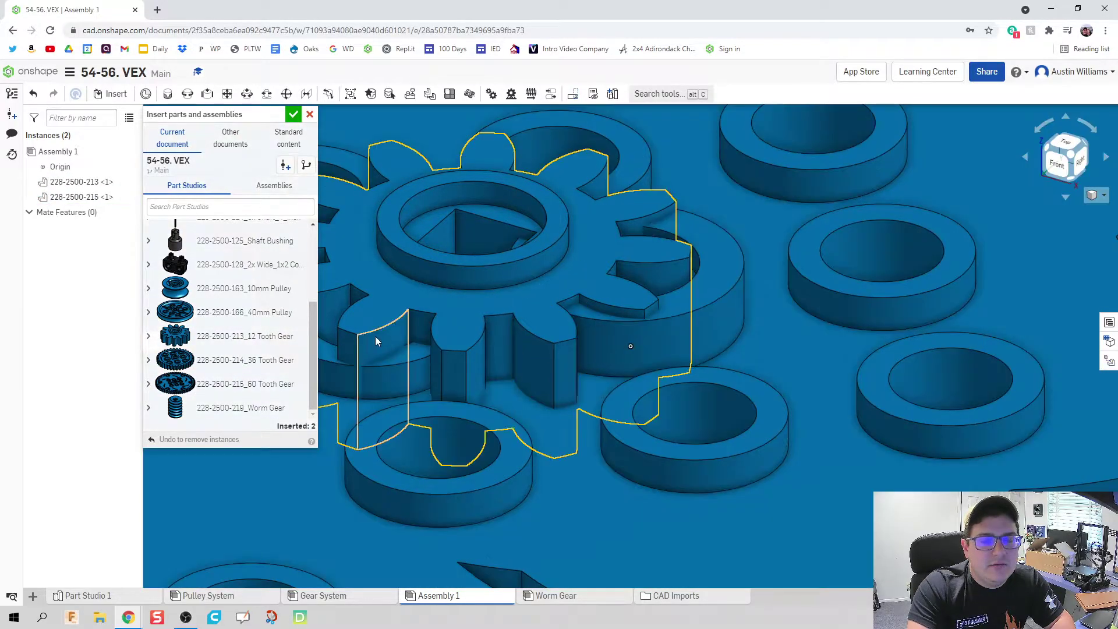
# Place two 4x Shaft_2_Inch shafts and the 1x8 Beam above the gears
pyautogui.scroll(5, 245, 298)
pyautogui.click(234, 328)
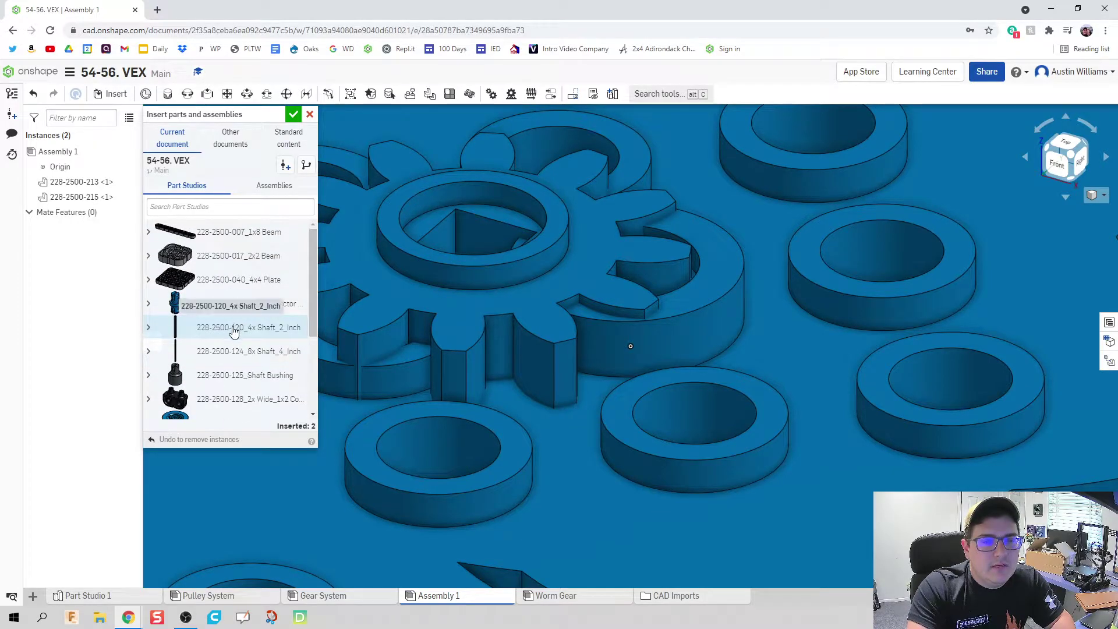
pyautogui.click(669, 204)
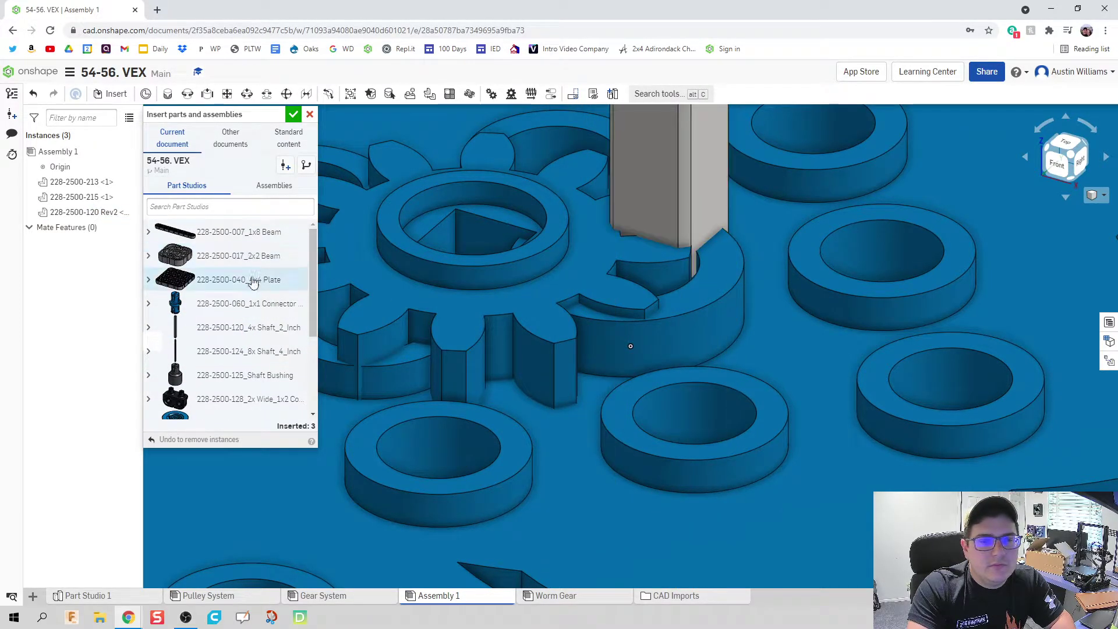
pyautogui.click(257, 327)
pyautogui.click(784, 207)
pyautogui.scroll(-10, 763, 221)
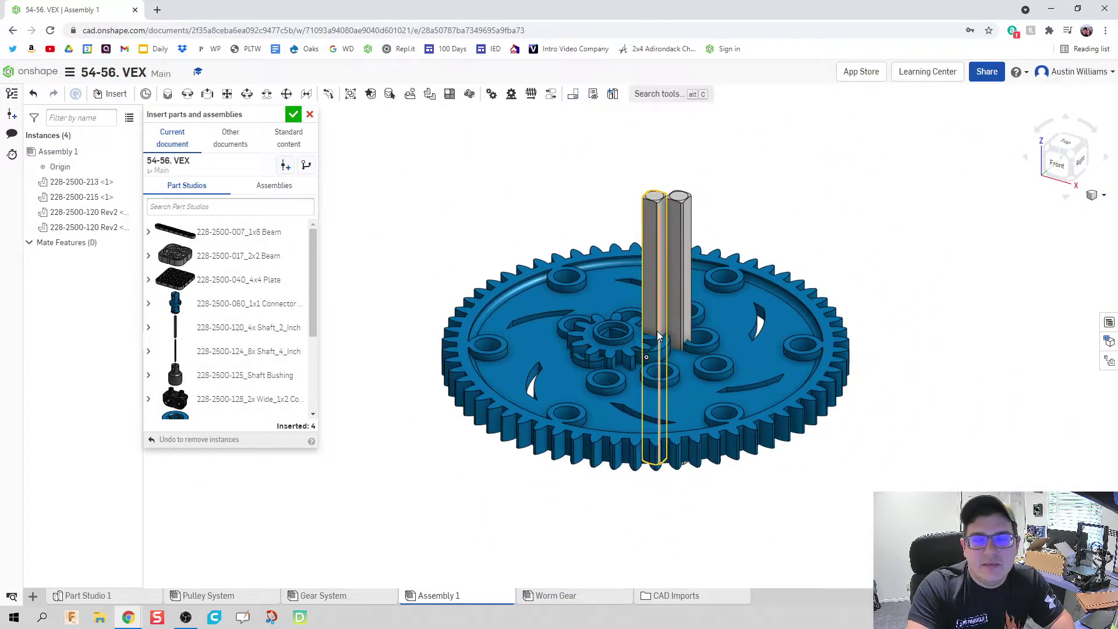
pyautogui.scroll(-2, 670, 288)
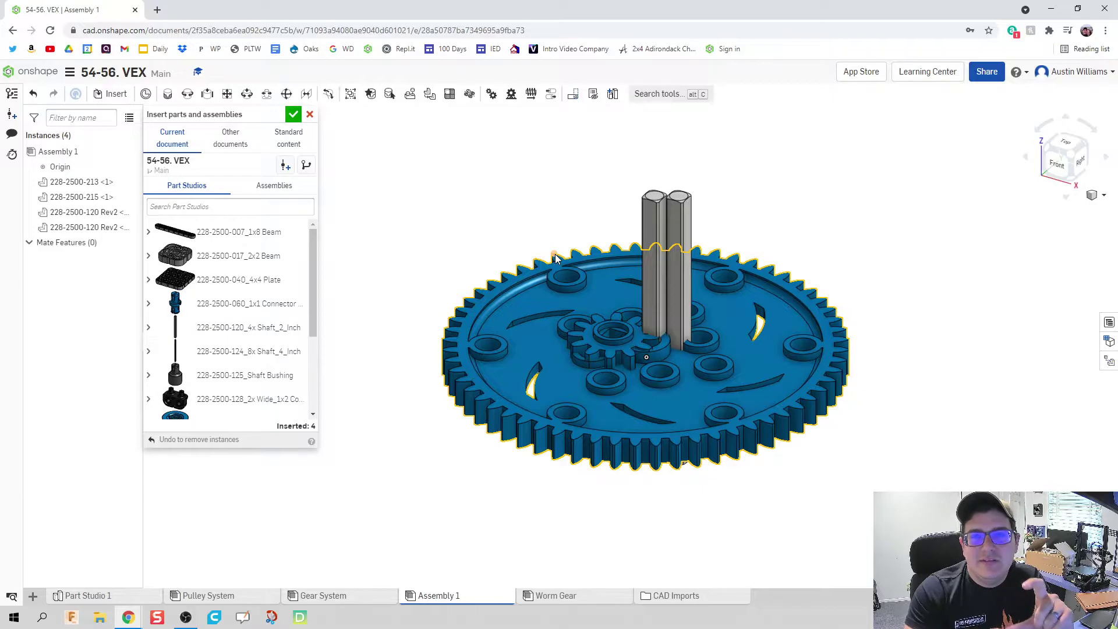
pyautogui.click(237, 243)
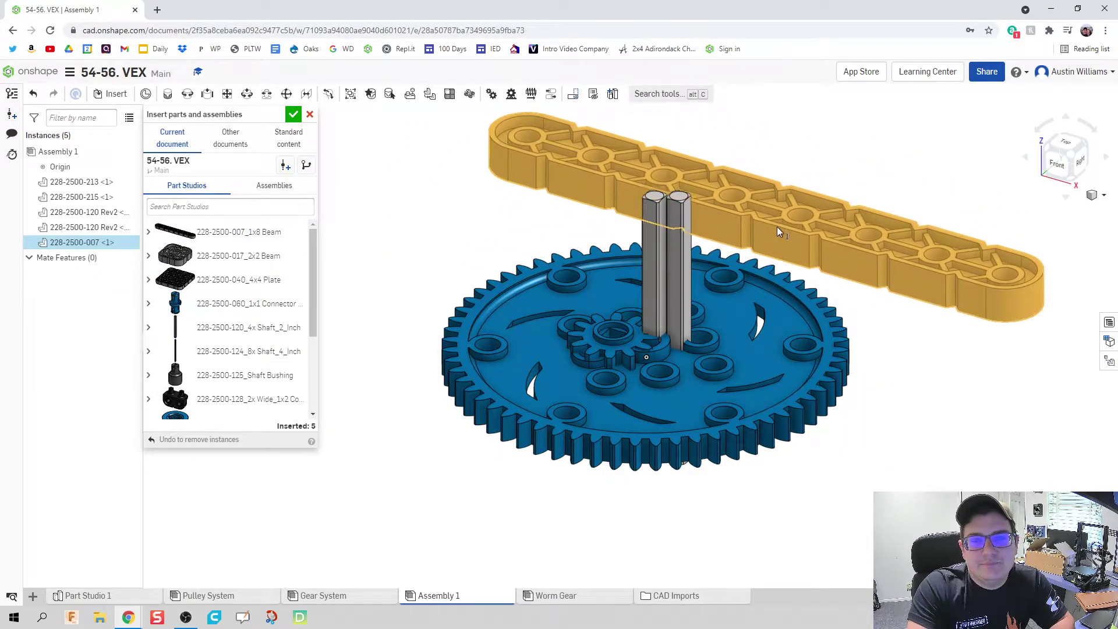
pyautogui.click(777, 228)
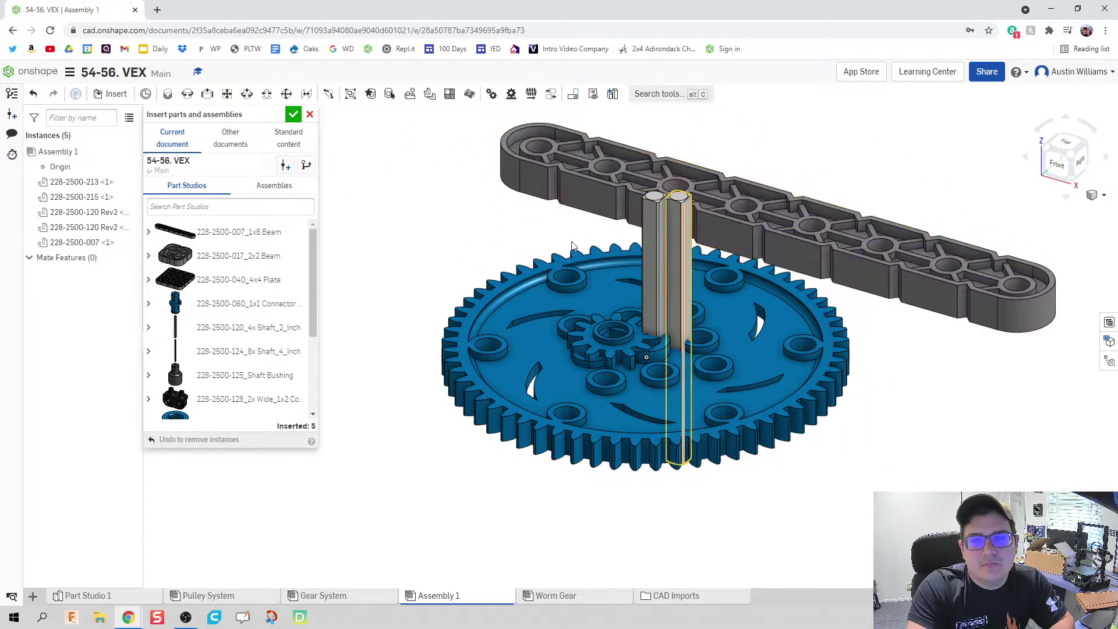
# Close the Insert dialog and rotate the 1x8 beam 90 degrees about its long axis
pyautogui.click(293, 114)
pyautogui.press('f')
pyautogui.scroll(1, 757, 388)
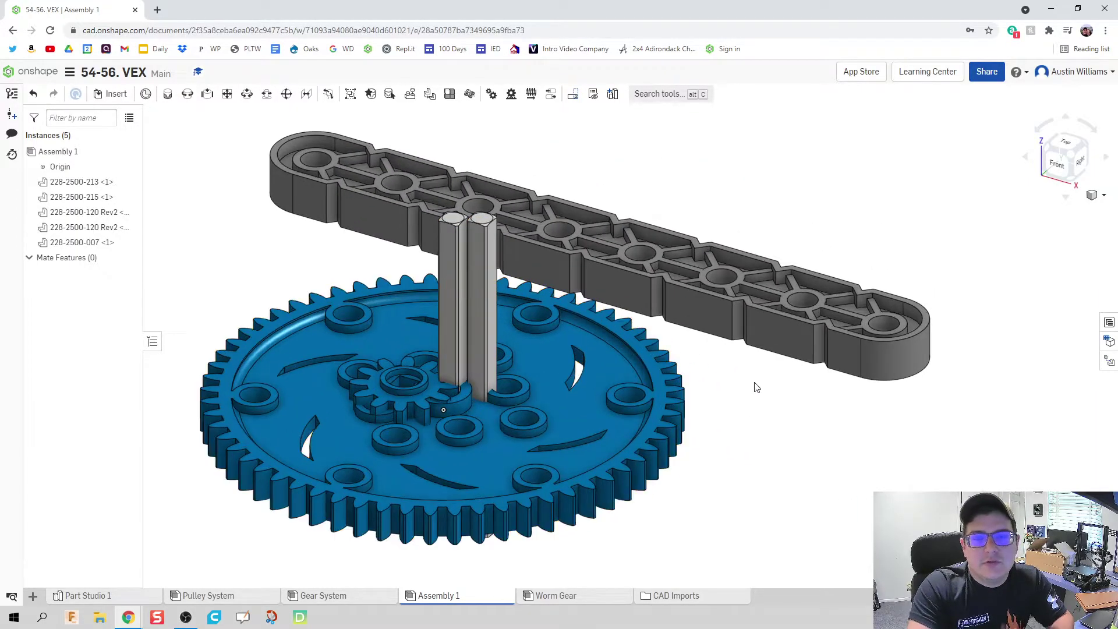
pyautogui.moveTo(764, 372); pyautogui.dragTo(795, 391, button='middle')
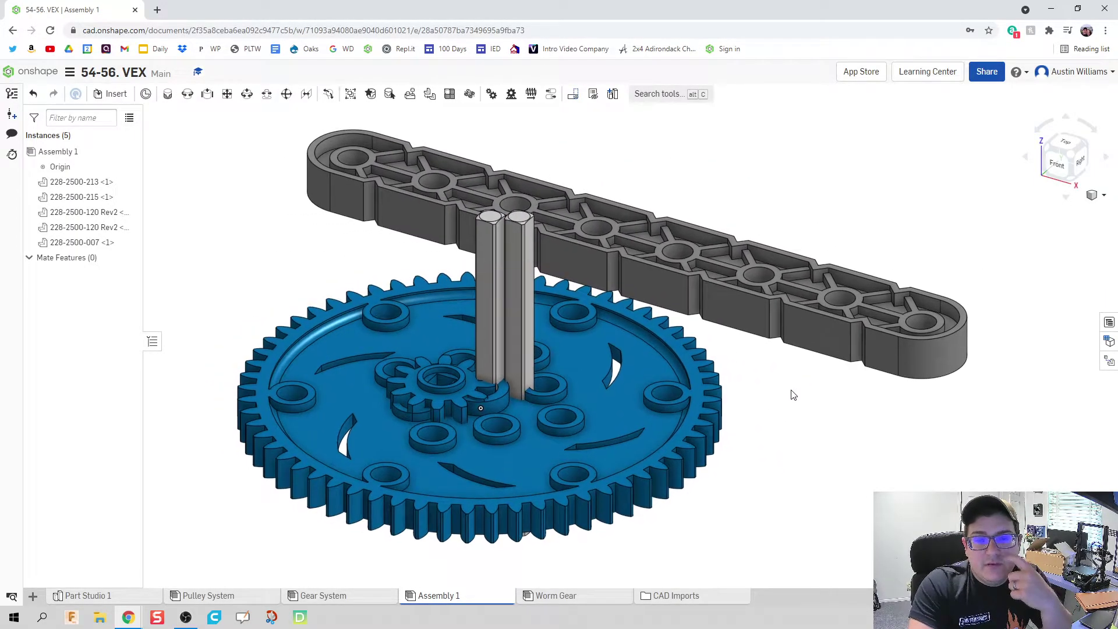
pyautogui.click(721, 307)
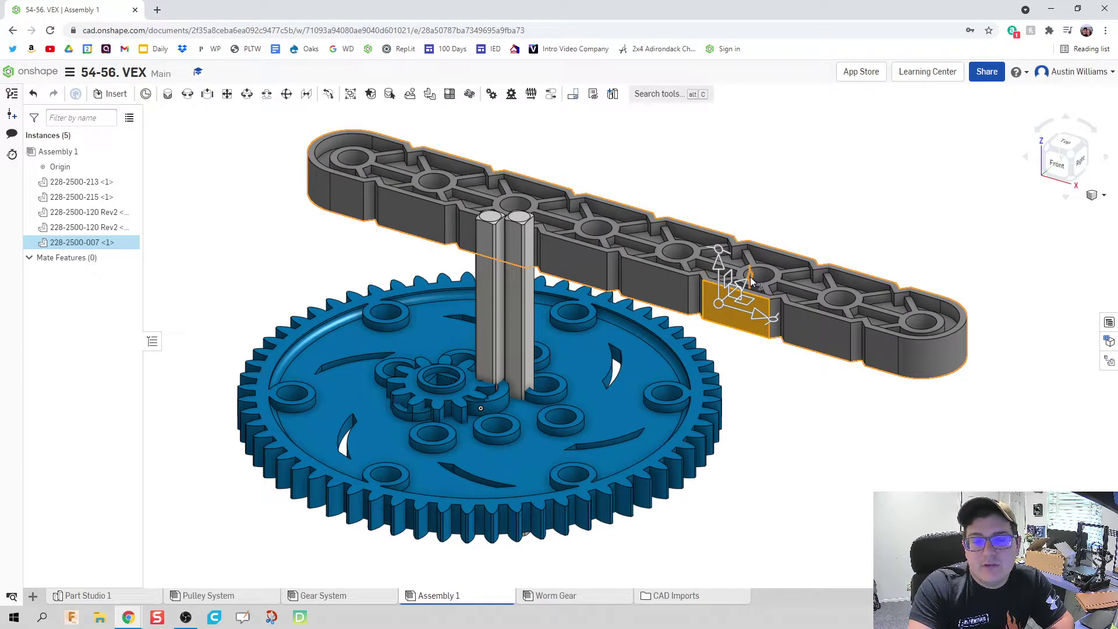
pyautogui.moveTo(751, 275); pyautogui.dragTo(728, 245)
pyautogui.write('80')
pyautogui.press('Return')
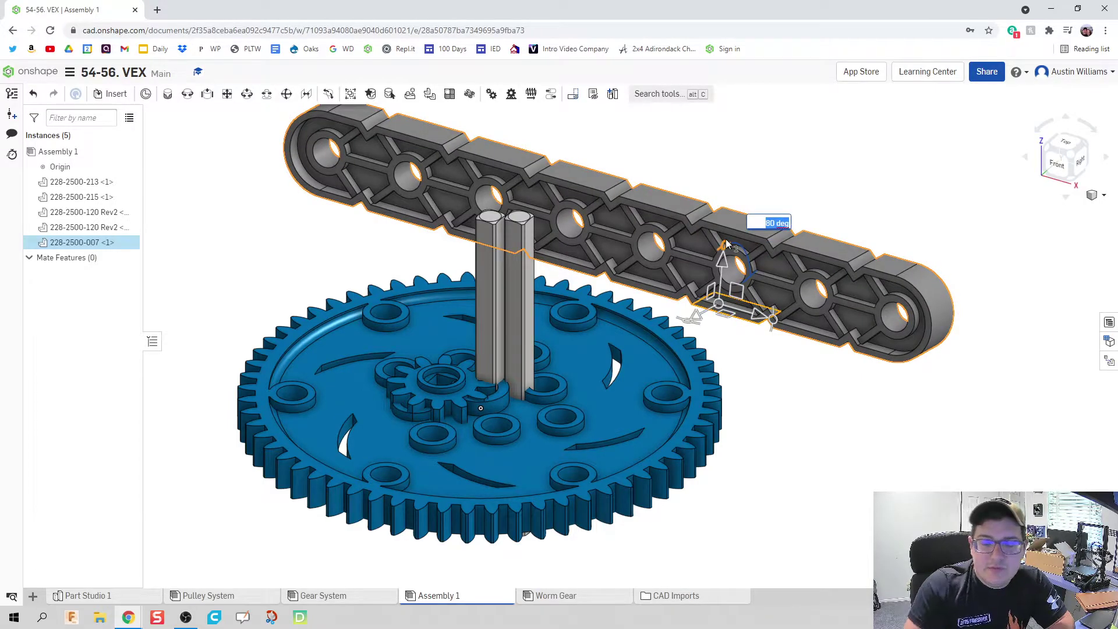
pyautogui.write('90')
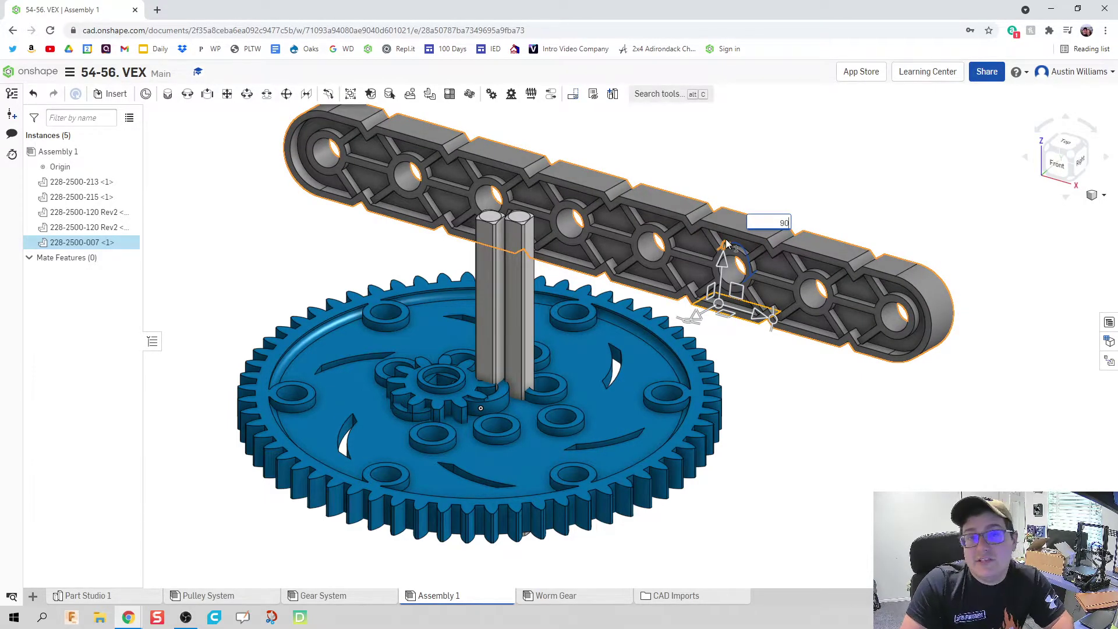
pyautogui.press('Return')
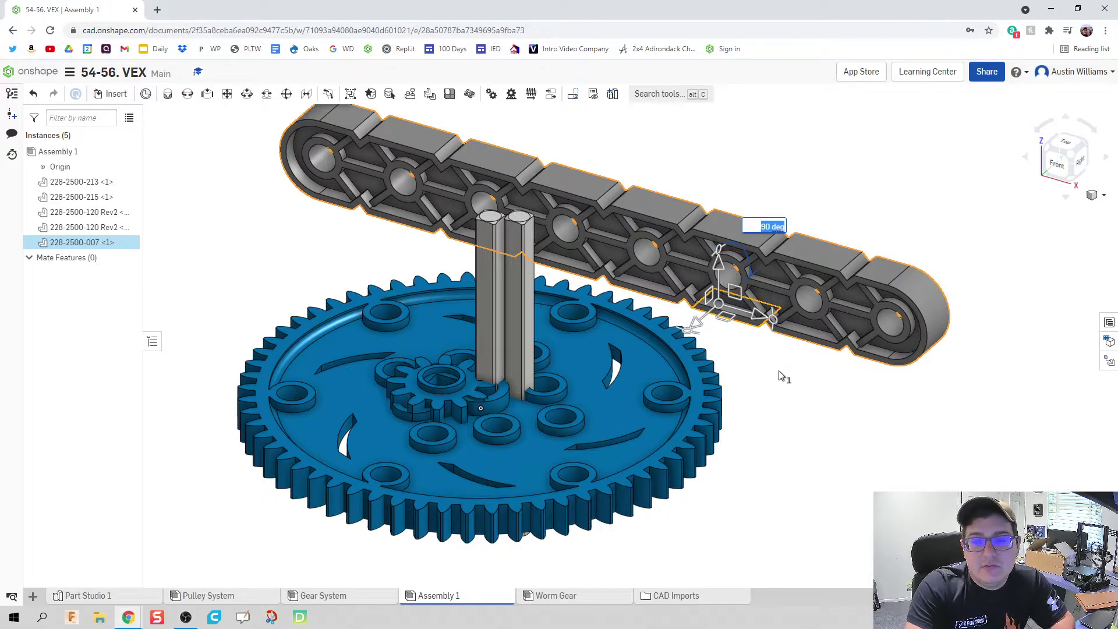
pyautogui.moveTo(781, 377); pyautogui.dragTo(722, 414, button='middle')
# Fix the 1x8 beam in place and start a Fastened mate
pyautogui.click(723, 414)
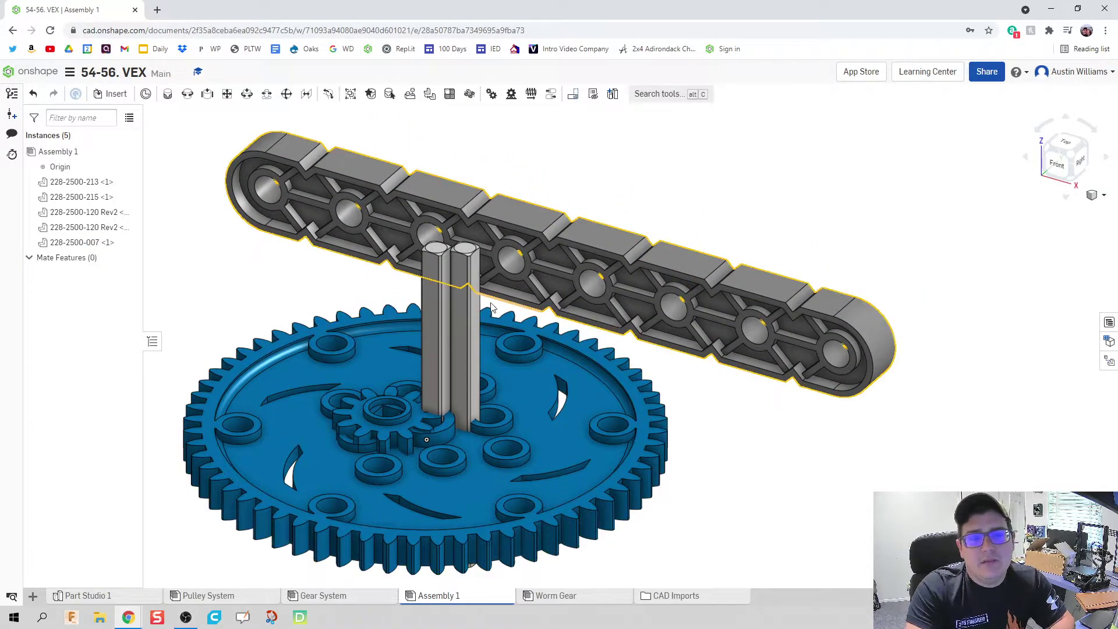
pyautogui.rightClick(556, 291)
pyautogui.click(592, 383)
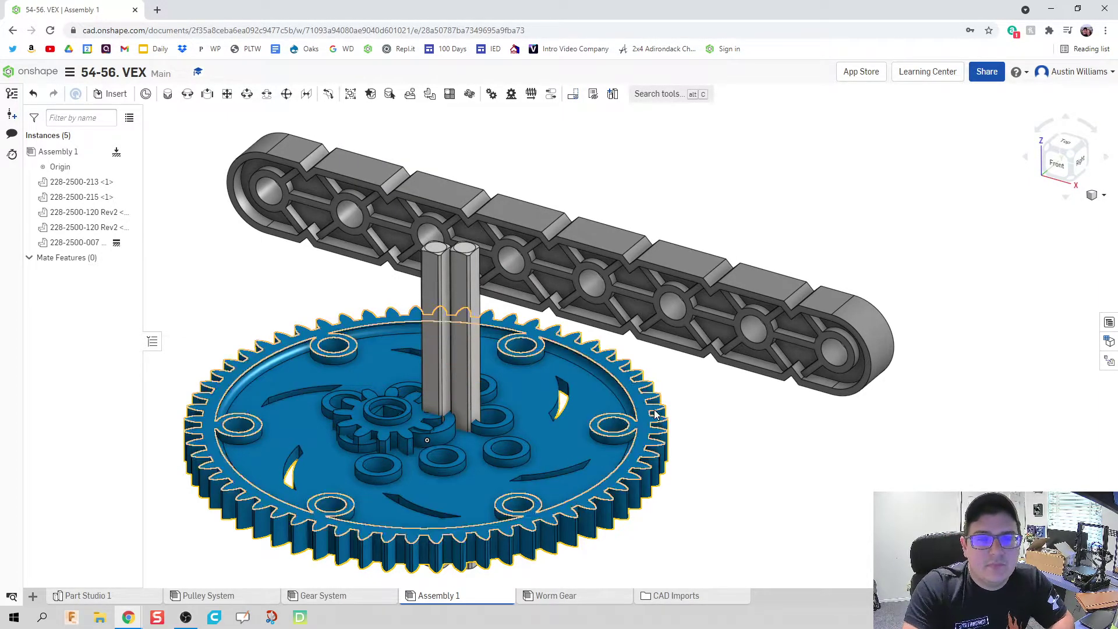
pyautogui.moveTo(681, 445); pyautogui.dragTo(684, 459, button='middle')
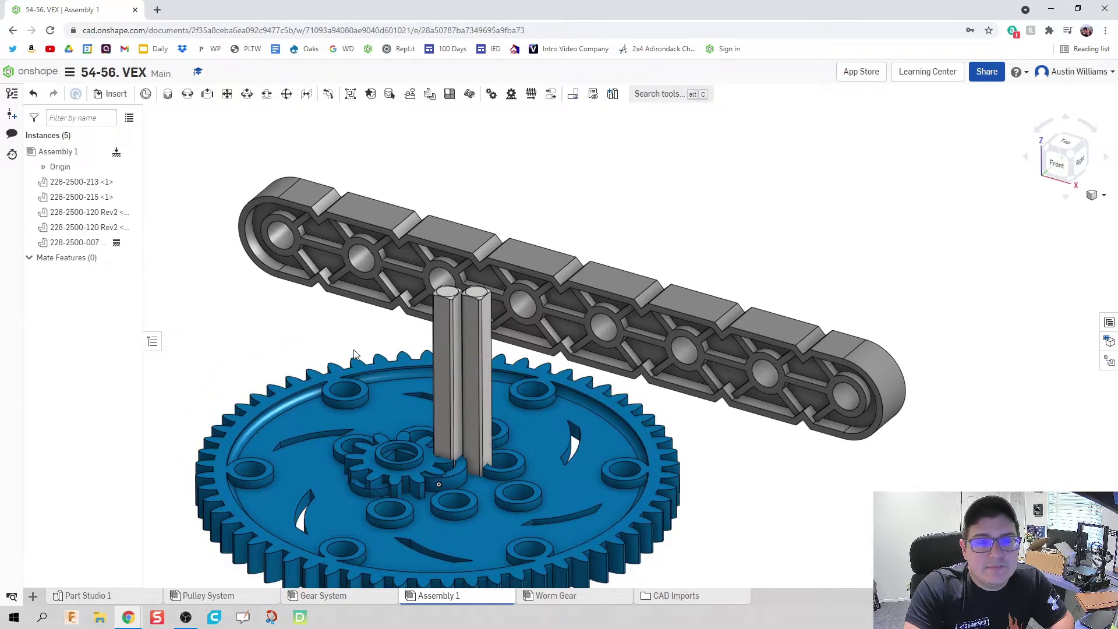
pyautogui.click(168, 93)
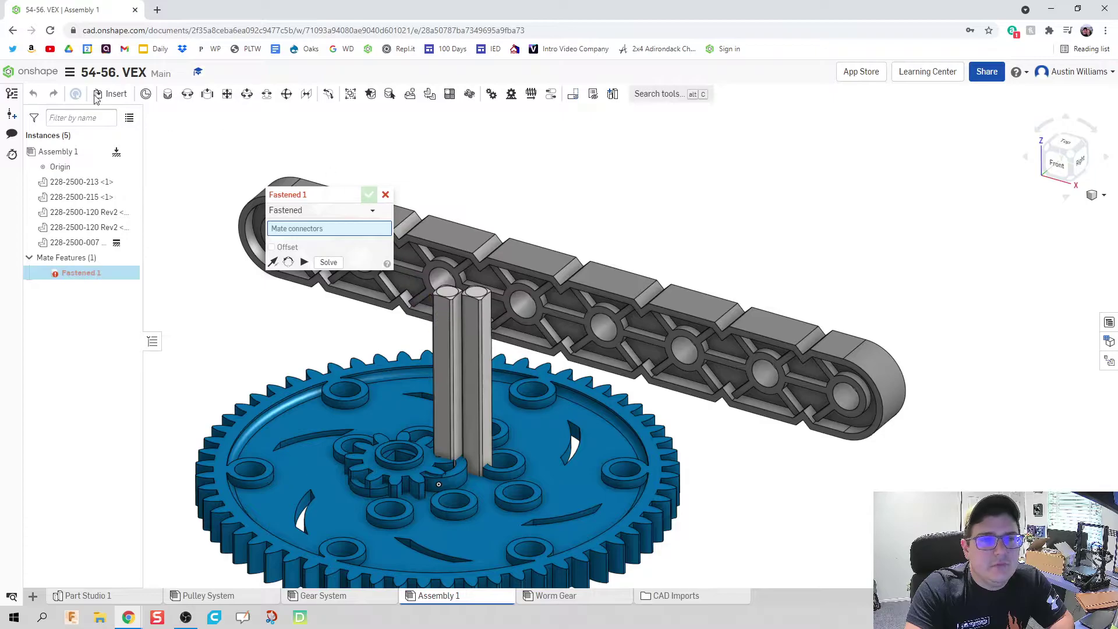
# Start a Revolute mate joining the first shaft's top connector to the beam's end hole
pyautogui.click(188, 94)
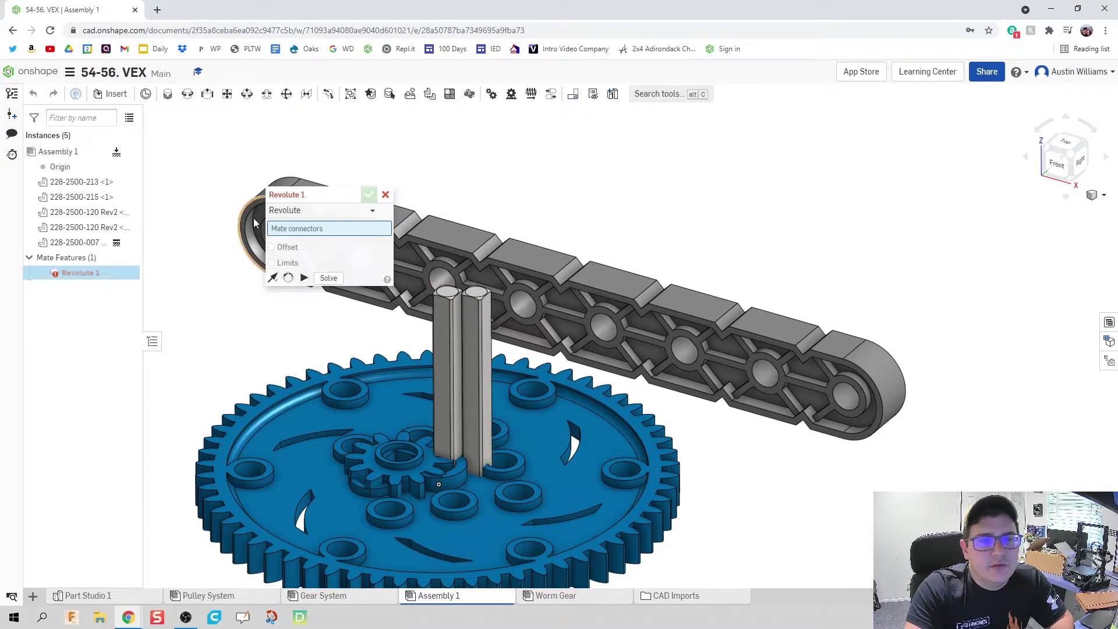
pyautogui.scroll(3, 439, 297)
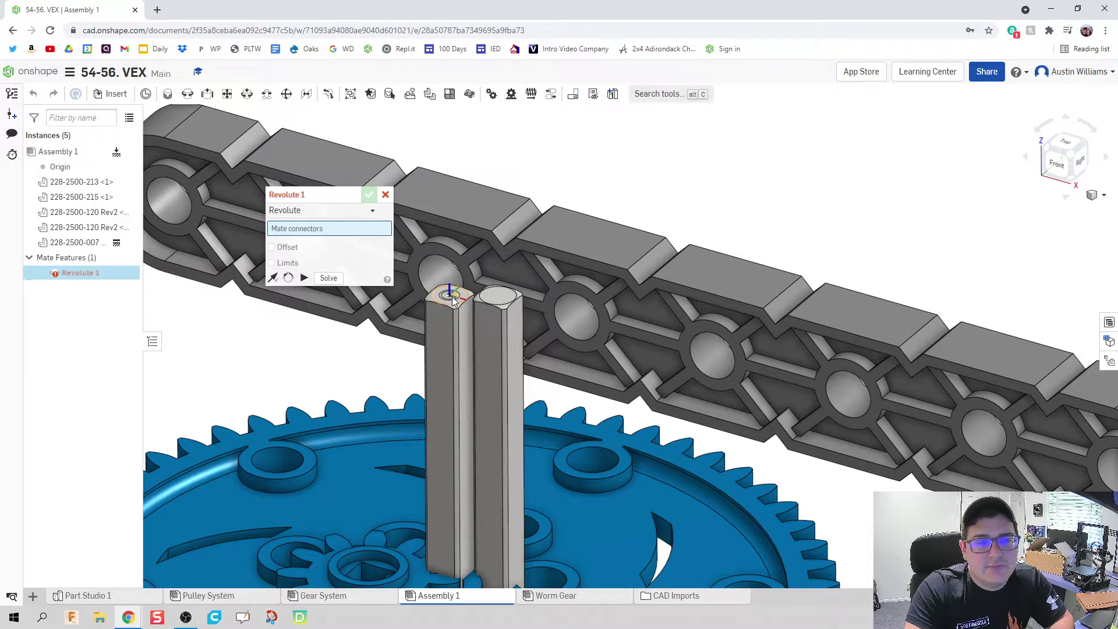
pyautogui.click(449, 296)
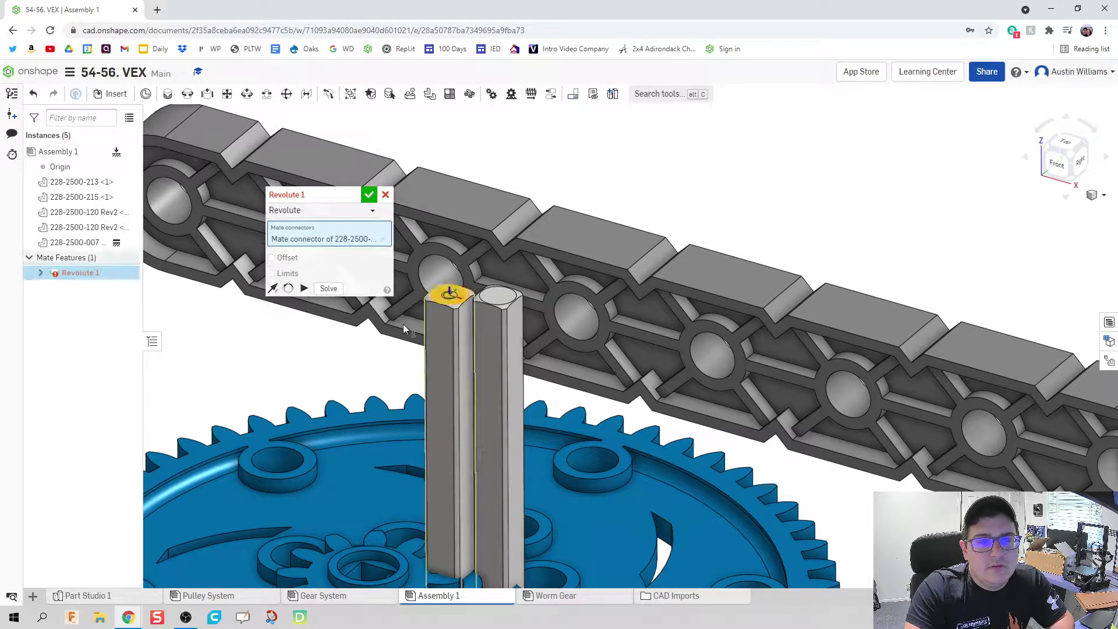
pyautogui.moveTo(419, 371); pyautogui.dragTo(741, 386, button='middle')
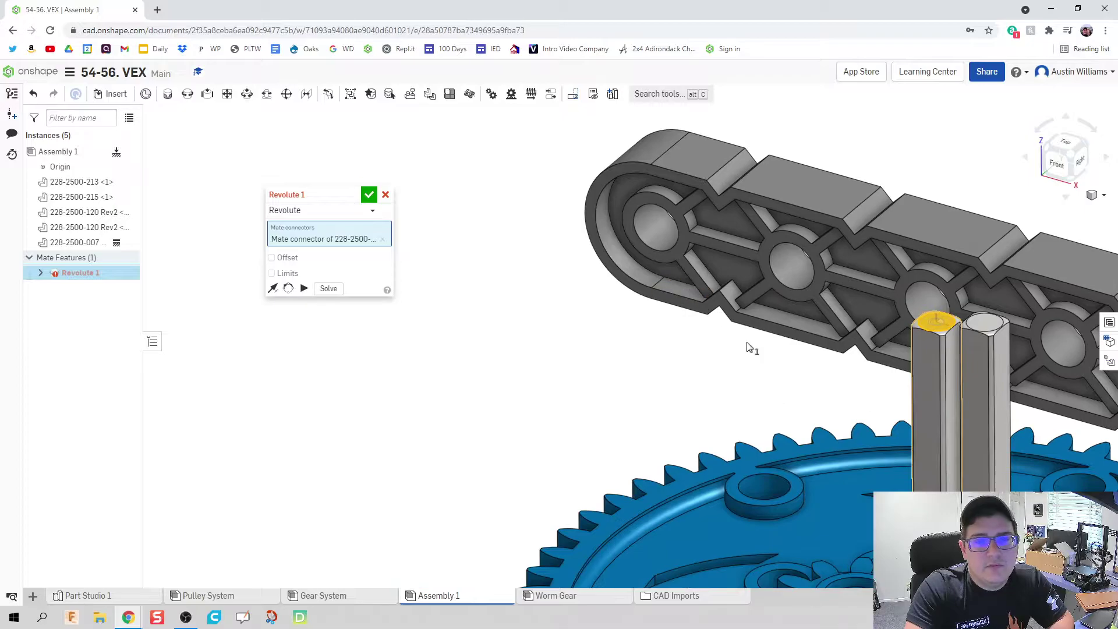
pyautogui.moveTo(750, 344); pyautogui.dragTo(502, 318, button='middle')
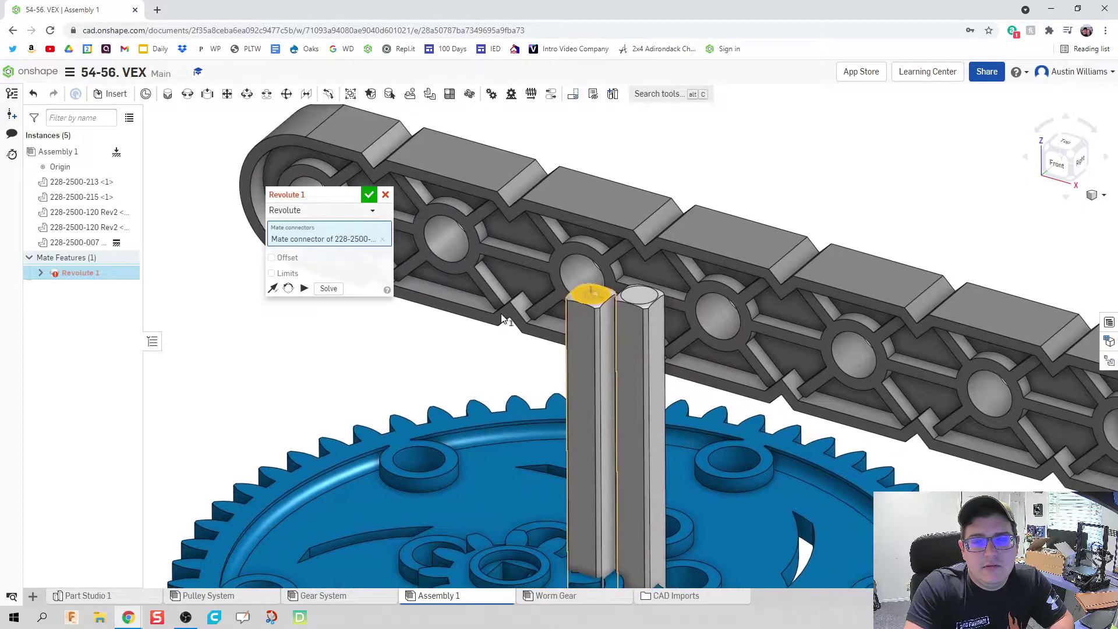
pyautogui.click(447, 242)
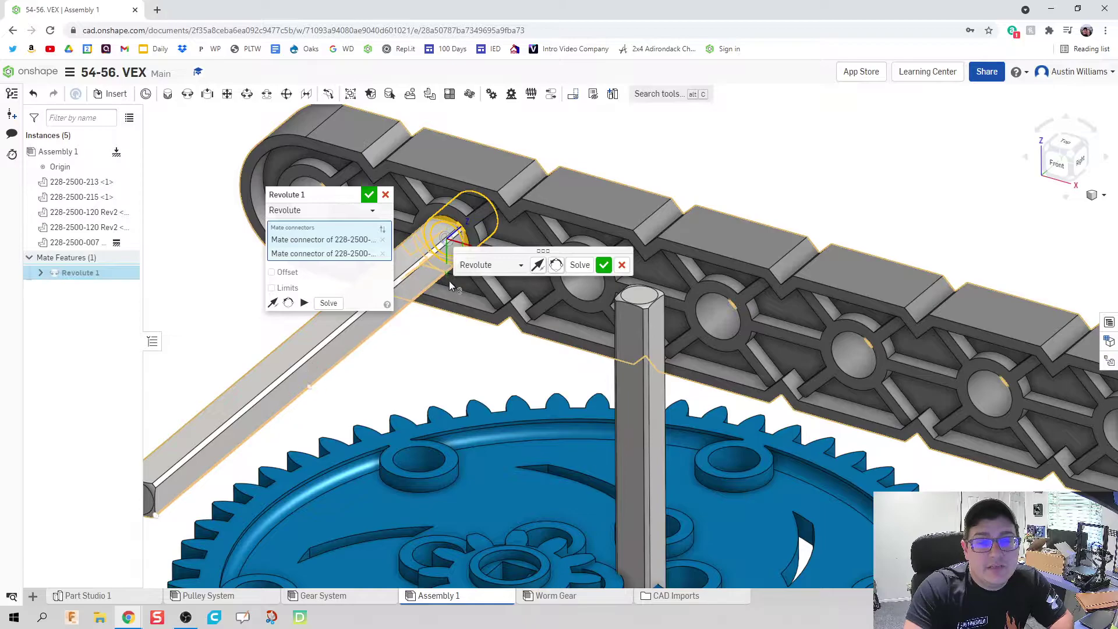
# Flip the shaft's direction, offset it 1 in, and accept Revolute 1
pyautogui.click(538, 266)
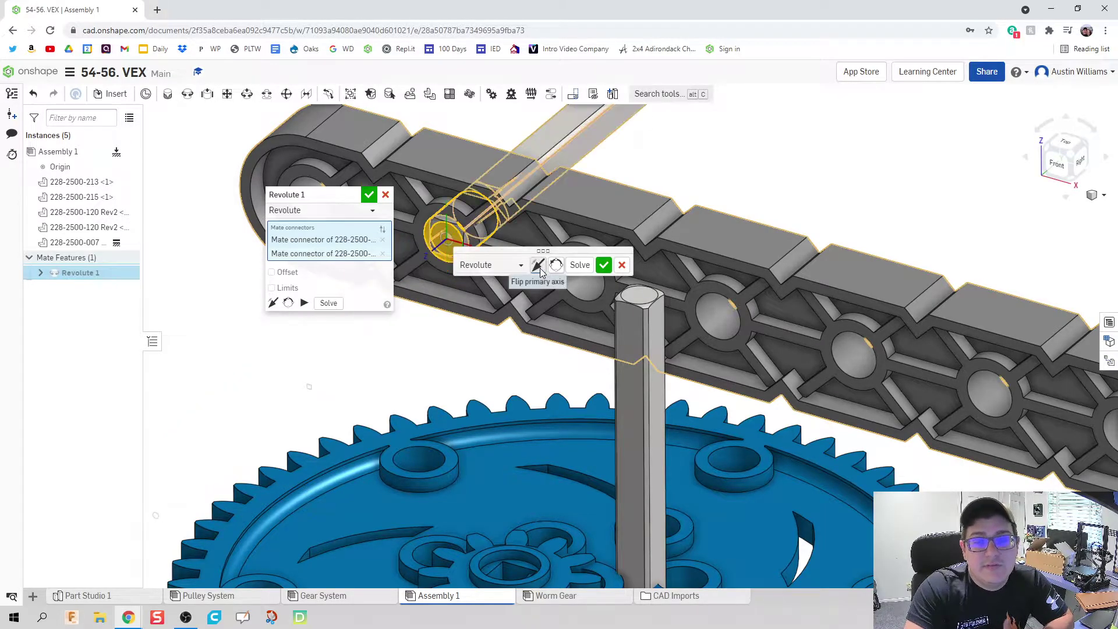
pyautogui.click(298, 275)
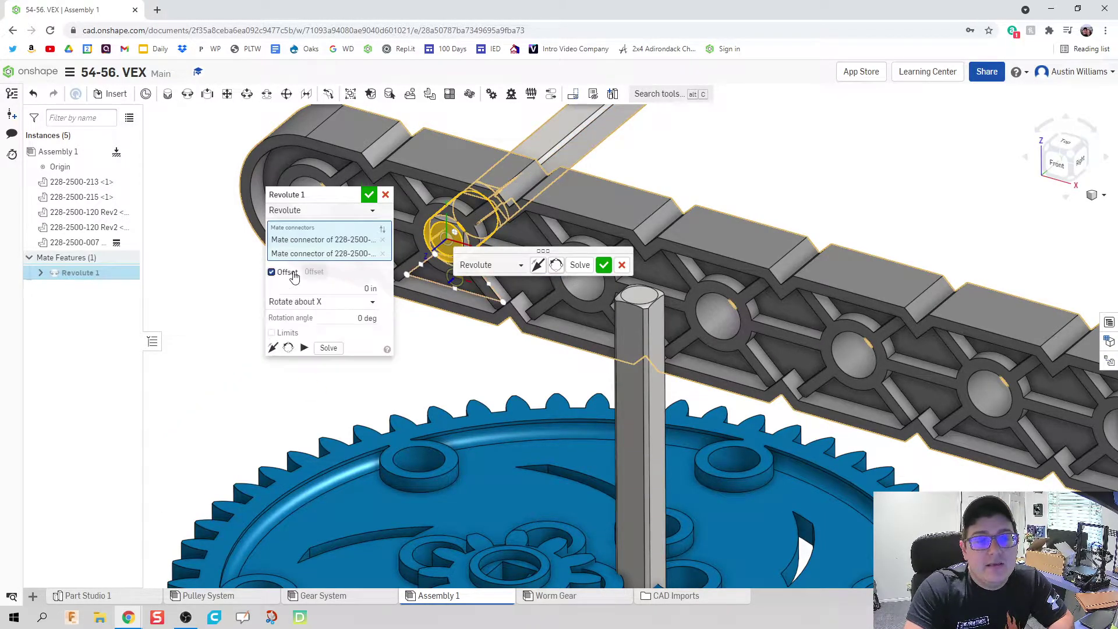
pyautogui.click(352, 289)
pyautogui.write('1')
pyautogui.press('Return')
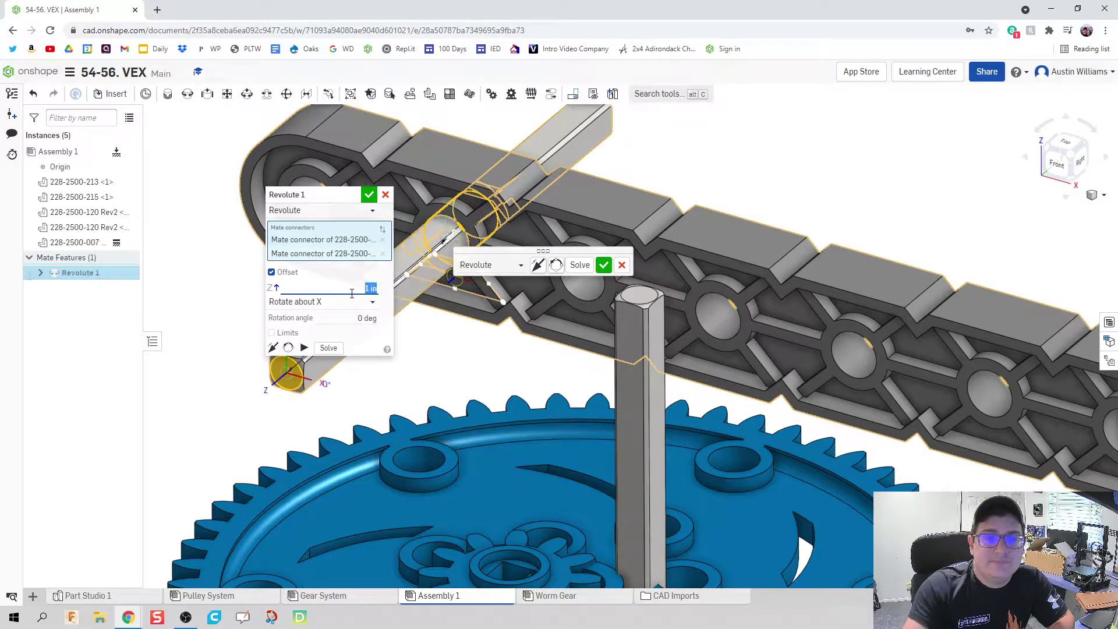
pyautogui.moveTo(437, 350); pyautogui.dragTo(529, 356, button='right')
pyautogui.press('Return')
pyautogui.press('r')
pyautogui.scroll(-5, 530, 356)
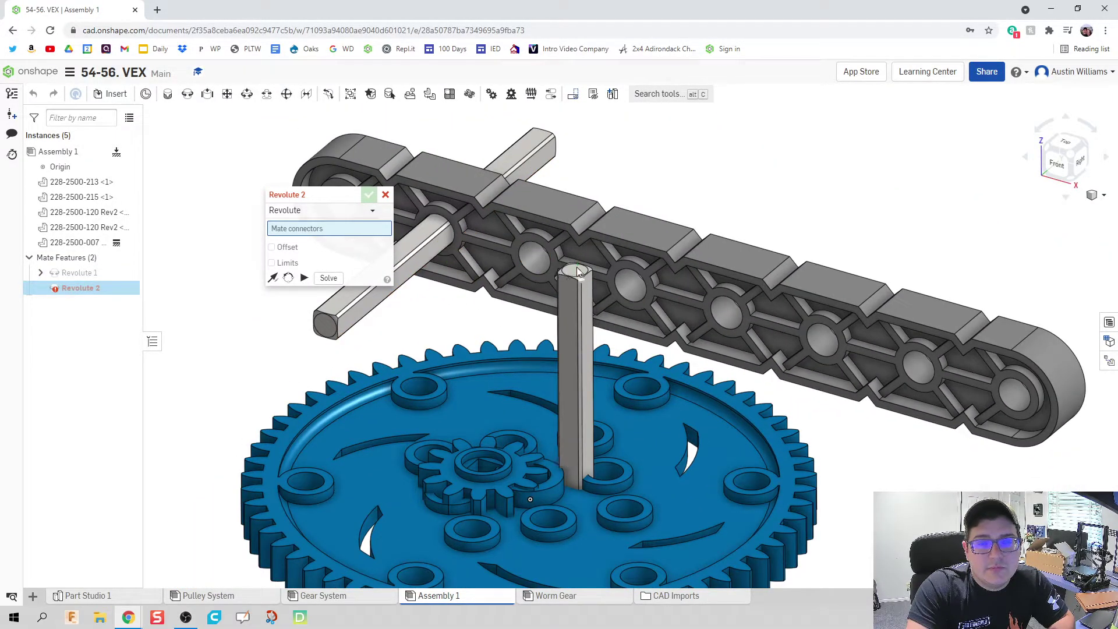
# Mate the second shaft through a farther beam hole, flipped, with a 1 in offset
pyautogui.scroll(6, 577, 271)
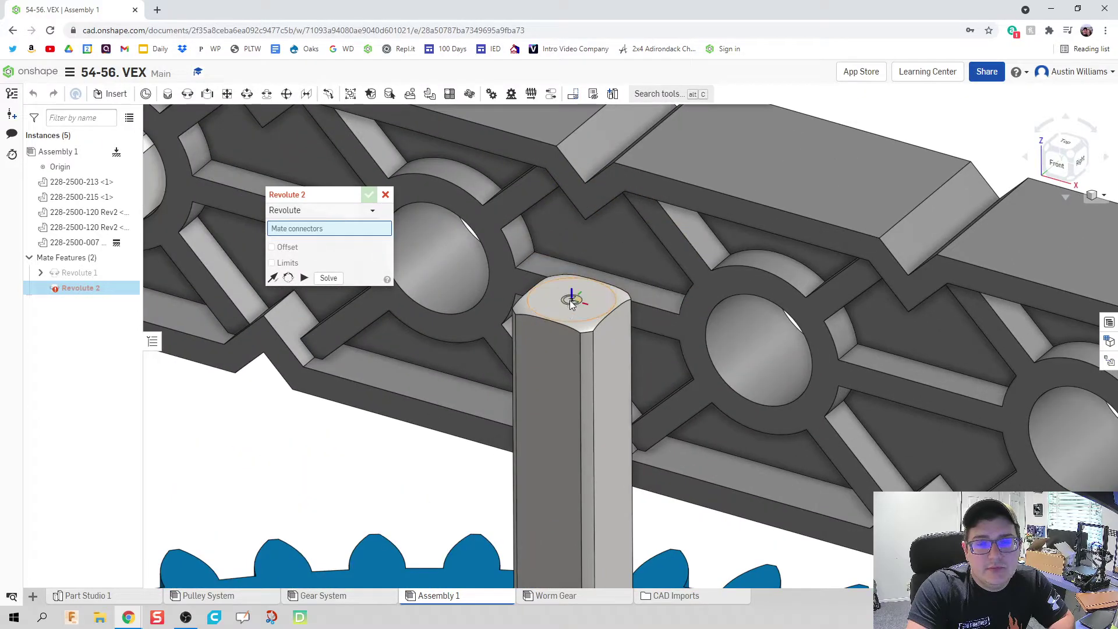
pyautogui.click(571, 300)
pyautogui.scroll(-5, 569, 299)
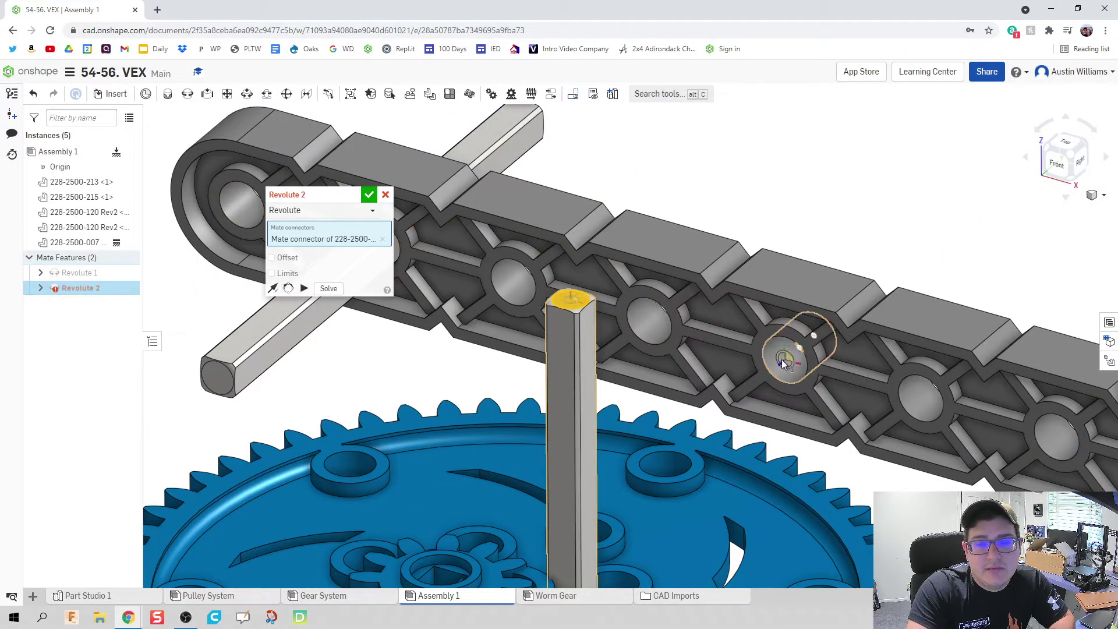
pyautogui.click(783, 362)
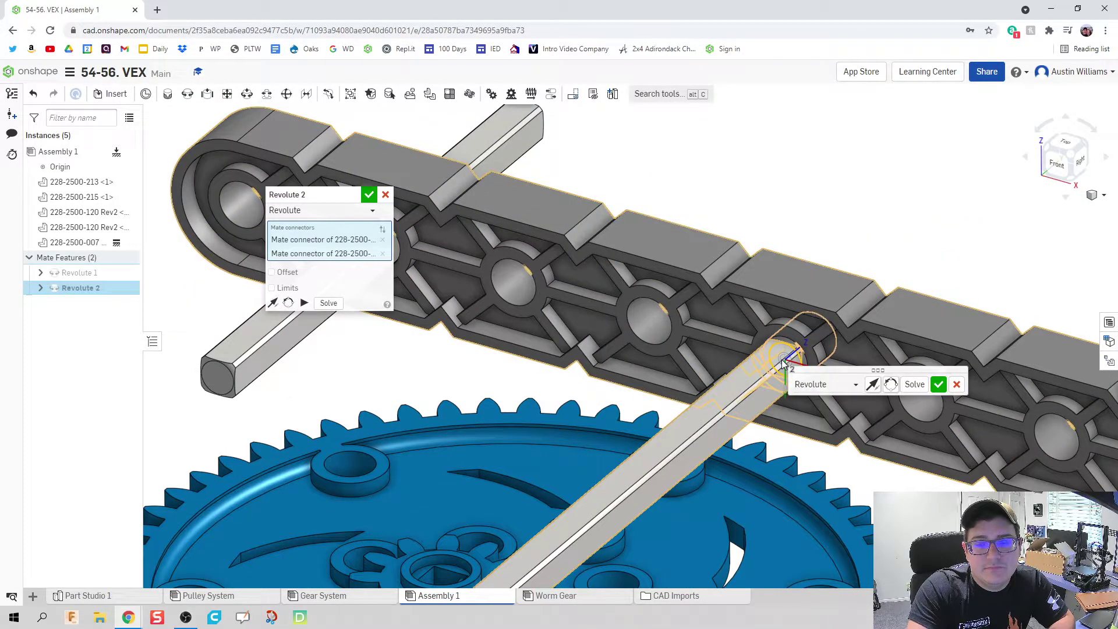
pyautogui.click(872, 385)
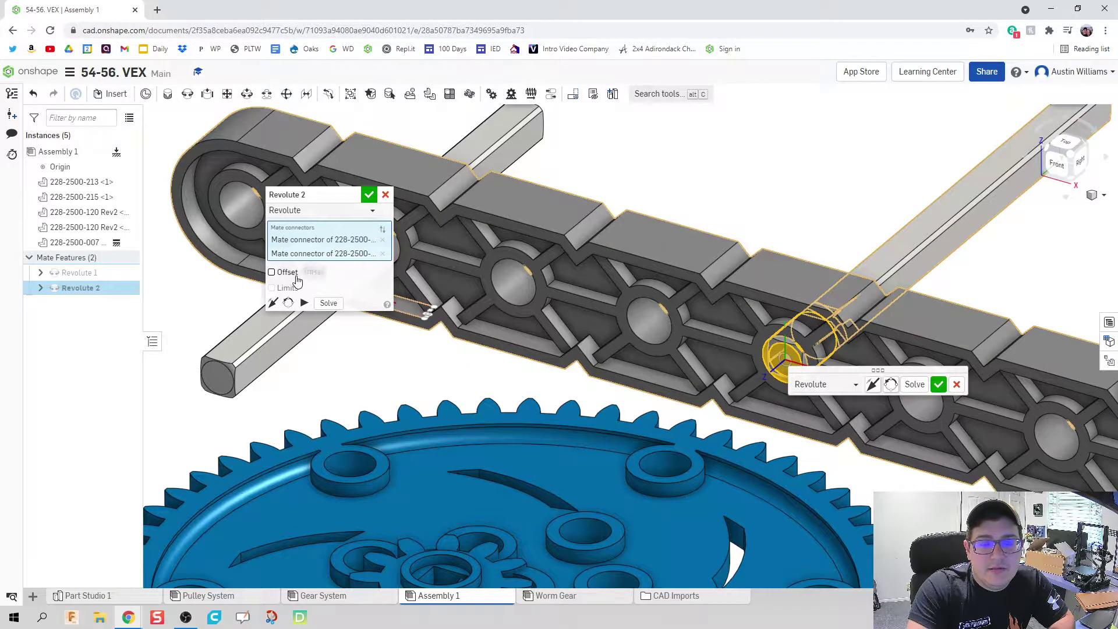
pyautogui.click(272, 272)
pyautogui.click(328, 293)
pyautogui.write('1')
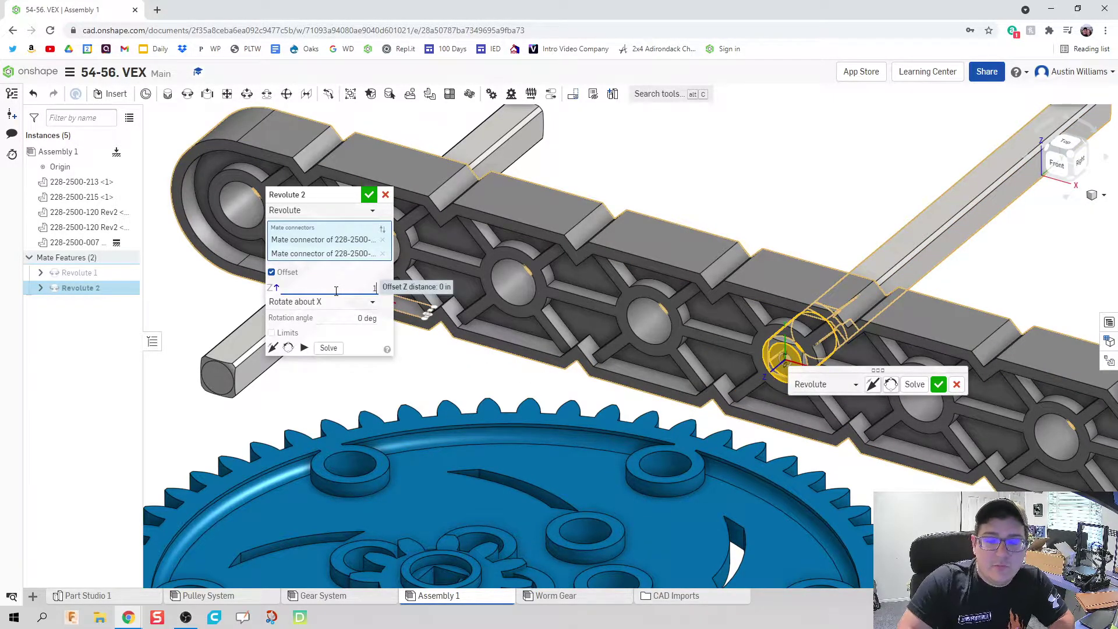
pyautogui.press('Return')
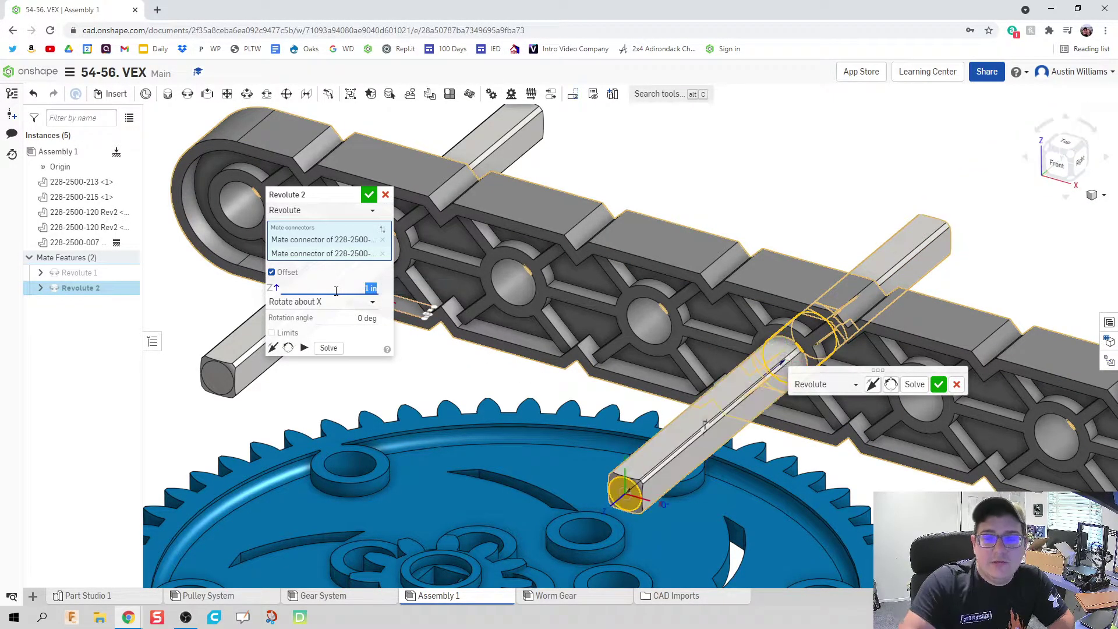
pyautogui.click(938, 384)
# Reframe the view on the whole assembly
pyautogui.scroll(-5, 904, 409)
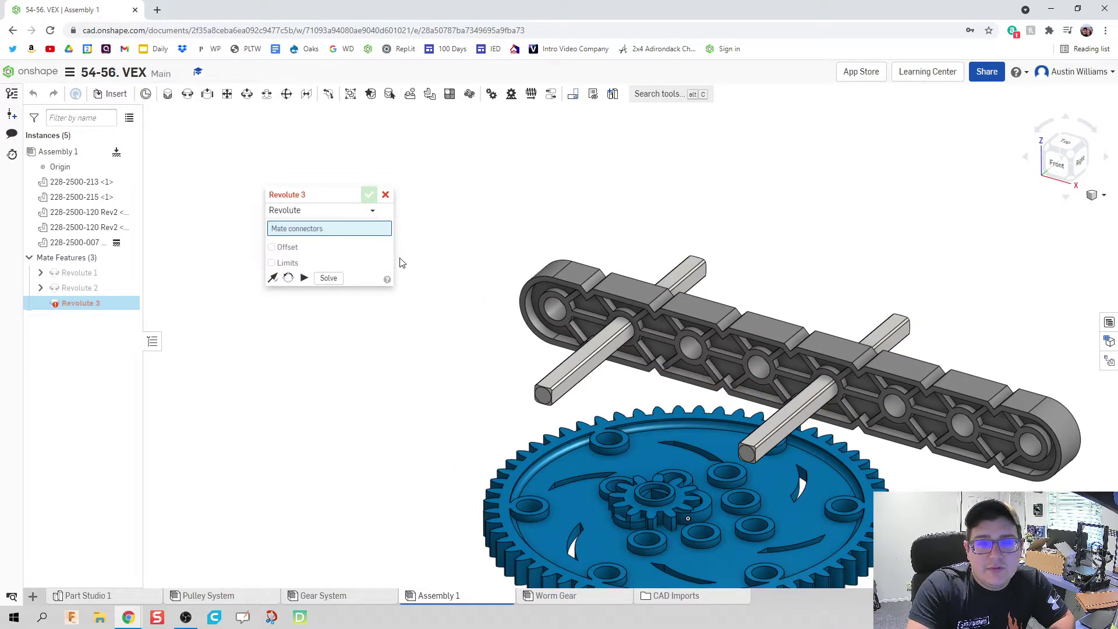
pyautogui.moveTo(489, 395); pyautogui.dragTo(209, 250, button='middle')
pyautogui.scroll(2, 217, 250)
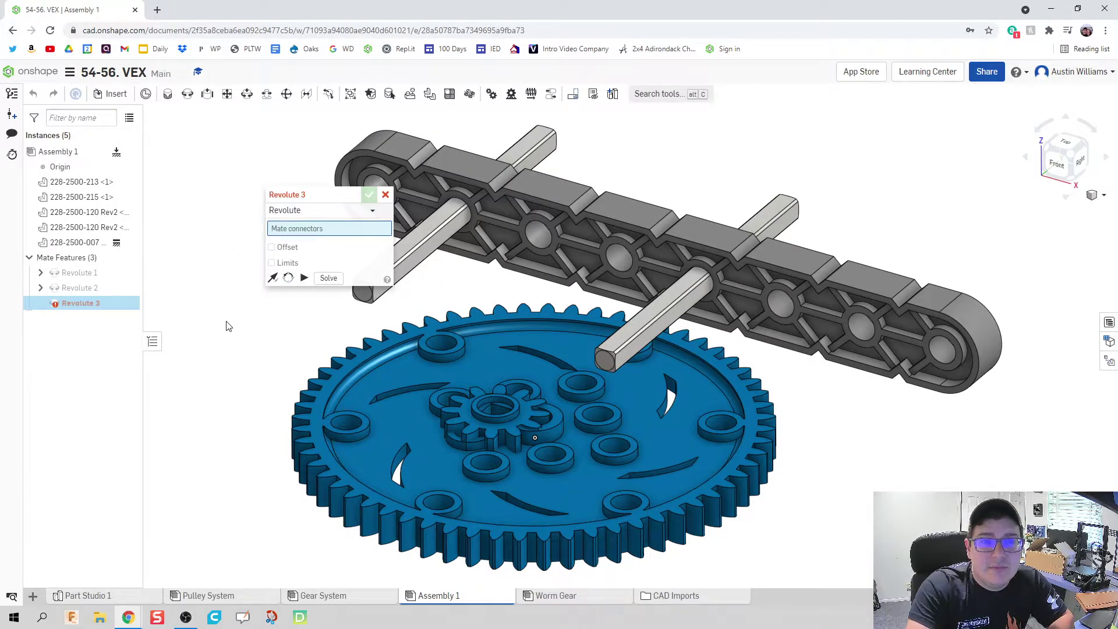
pyautogui.moveTo(224, 324); pyautogui.dragTo(279, 329, button='middle')
# Switch the pending mate type to Fastened and zoom in on the small gear's hub
pyautogui.click(300, 212)
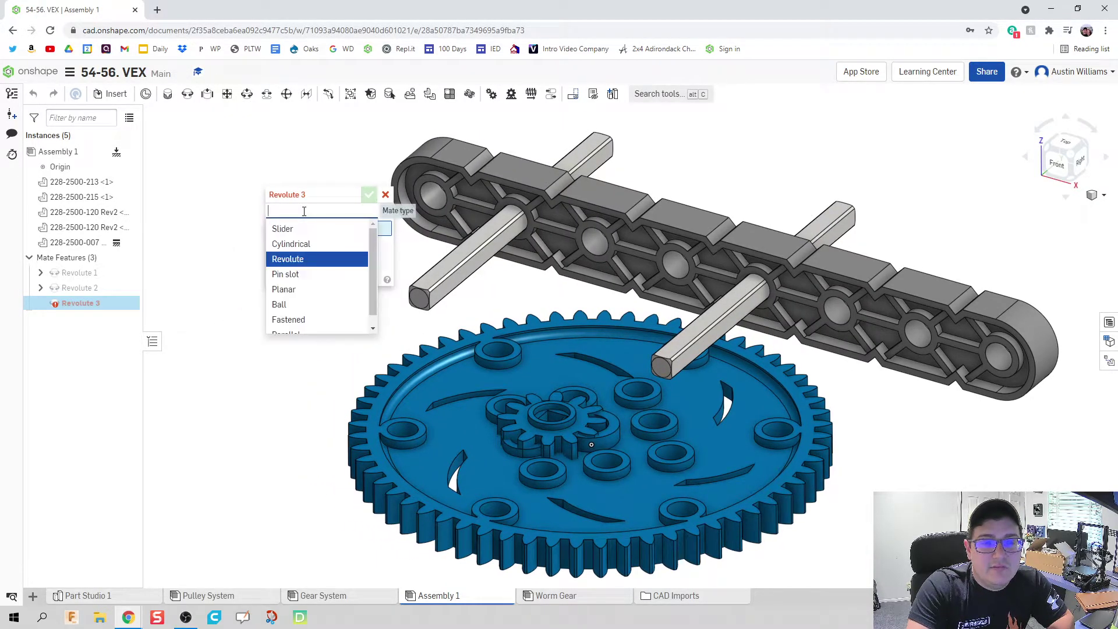
pyautogui.scroll(-1, 317, 279)
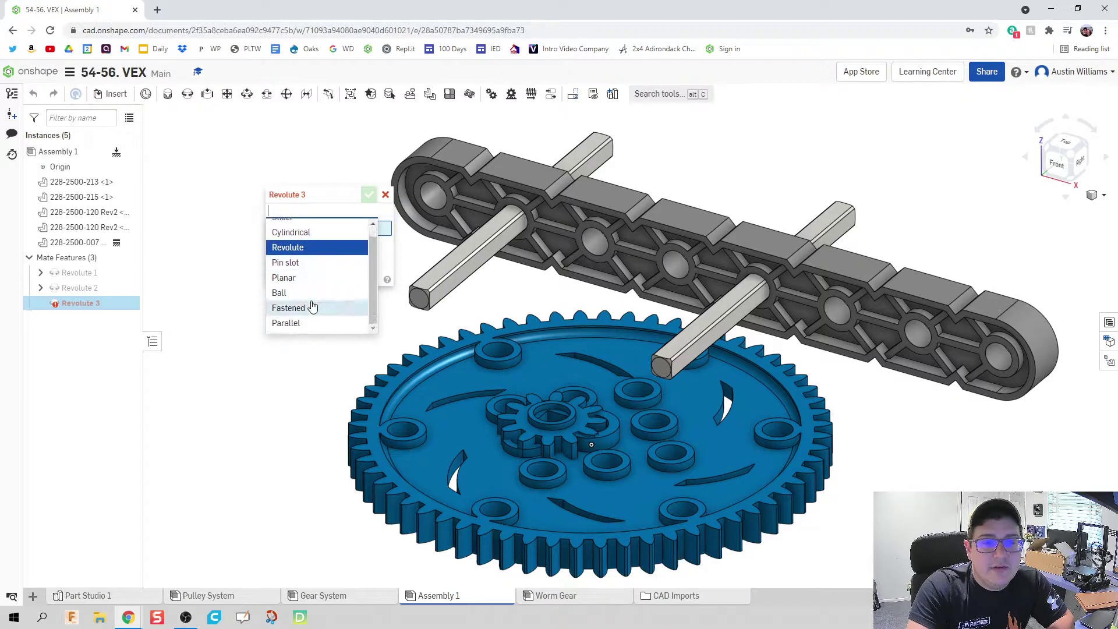
pyautogui.click(310, 307)
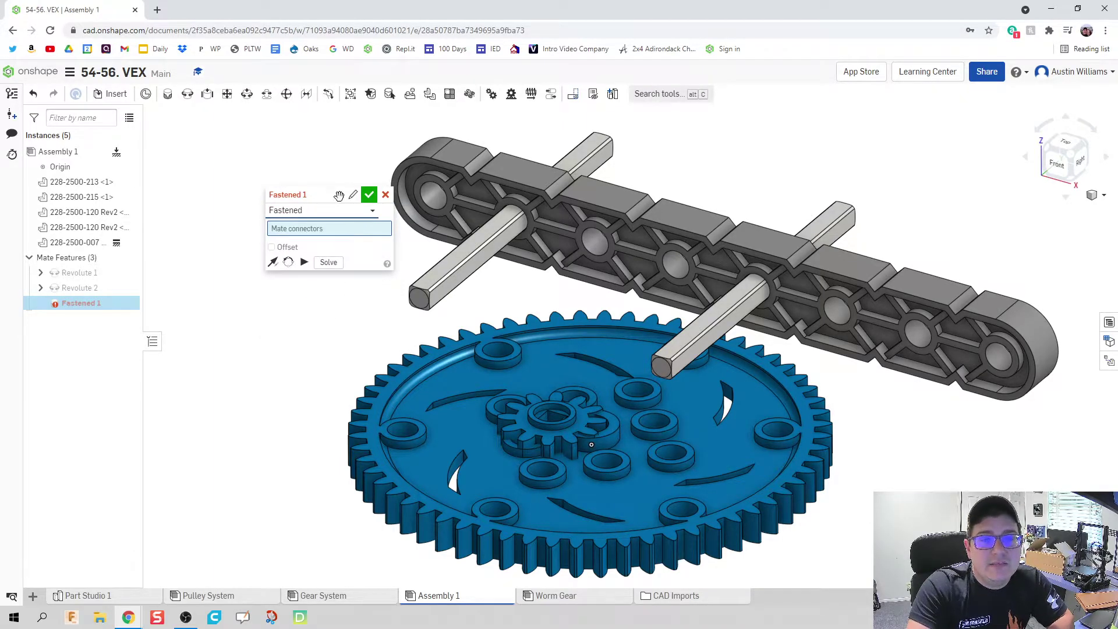
pyautogui.moveTo(339, 195); pyautogui.dragTo(258, 189)
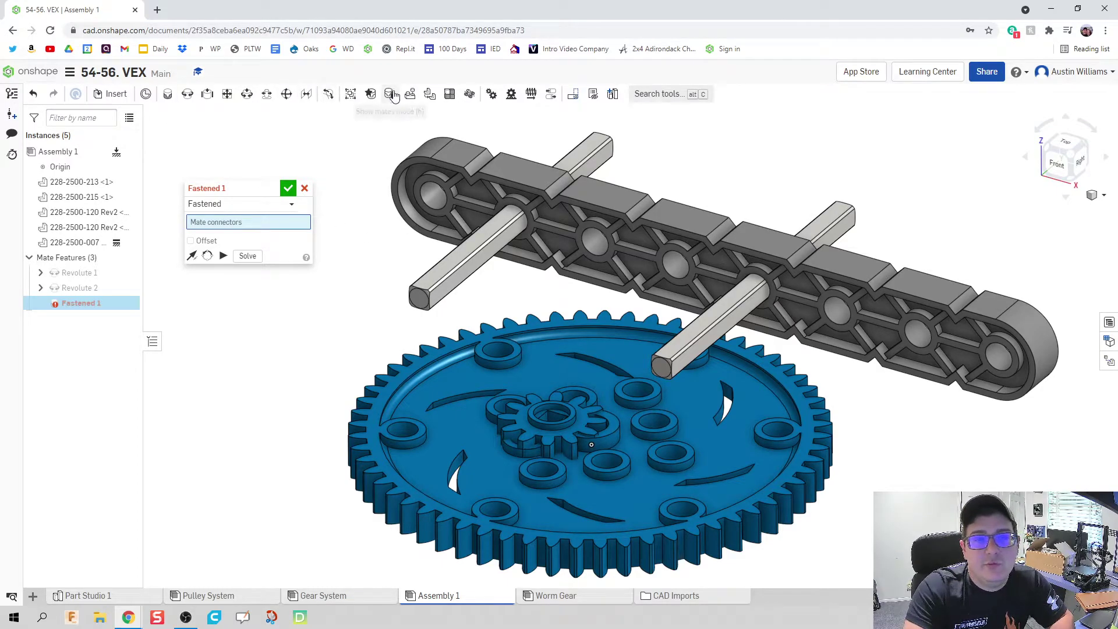
pyautogui.scroll(2, 548, 419)
pyautogui.scroll(5, 547, 419)
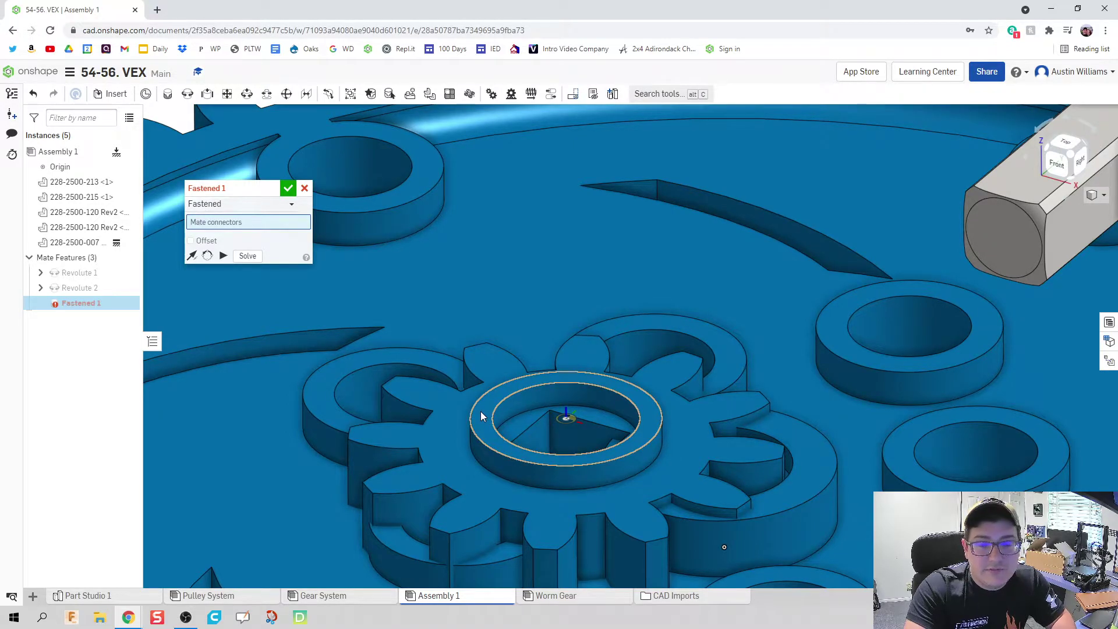
# Connect the small gear's centre to its shaft end and flip the gear
pyautogui.click(567, 421)
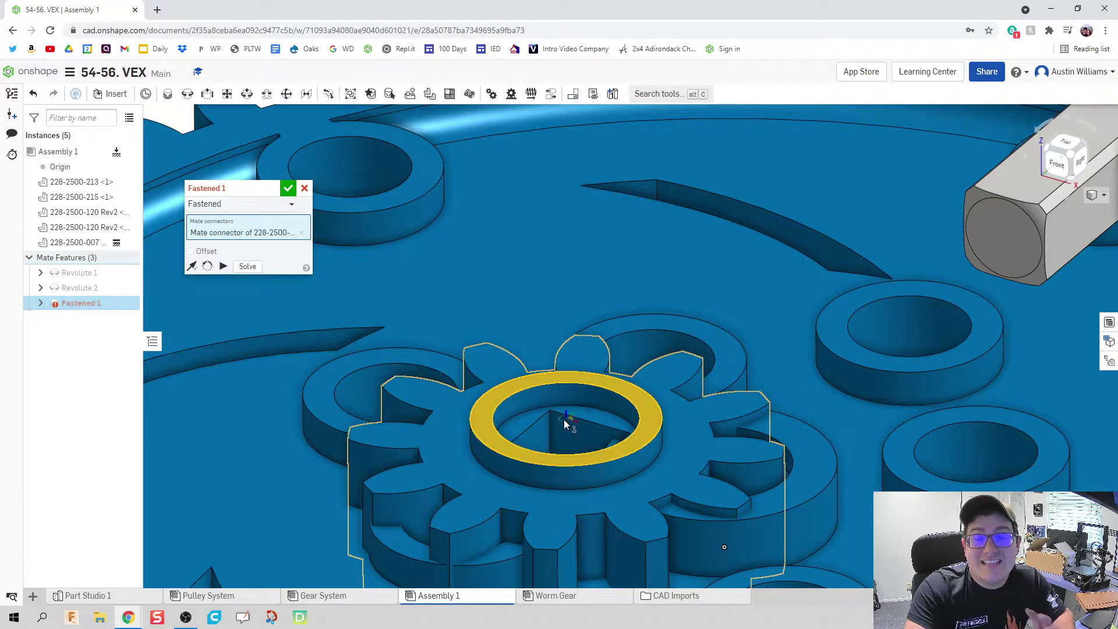
pyautogui.scroll(-5, 564, 419)
pyautogui.scroll(-3, 652, 386)
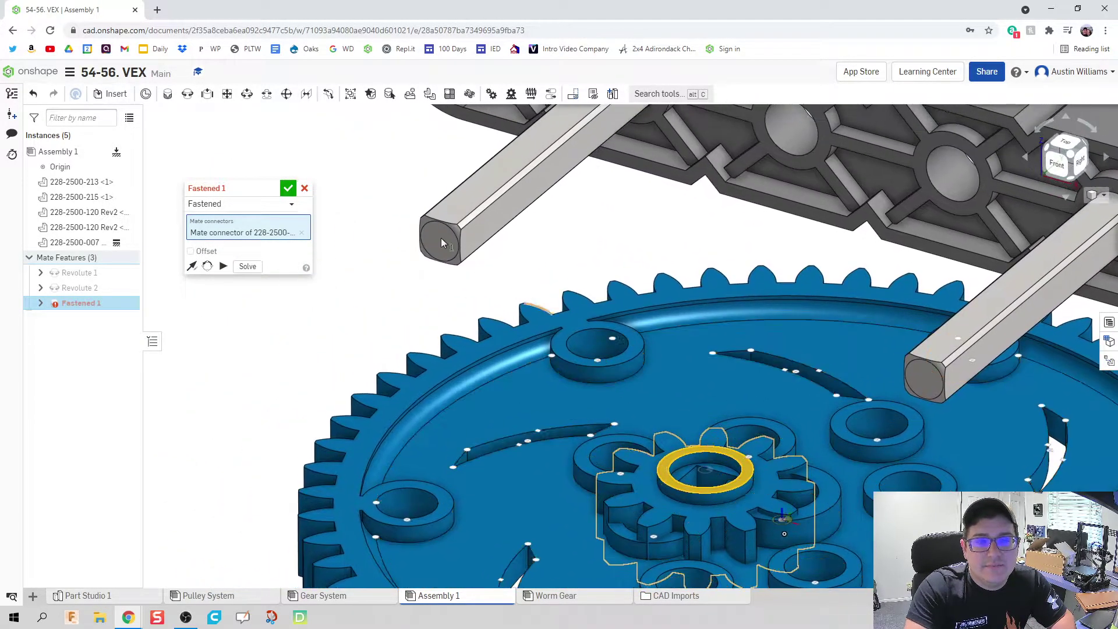
pyautogui.click(442, 241)
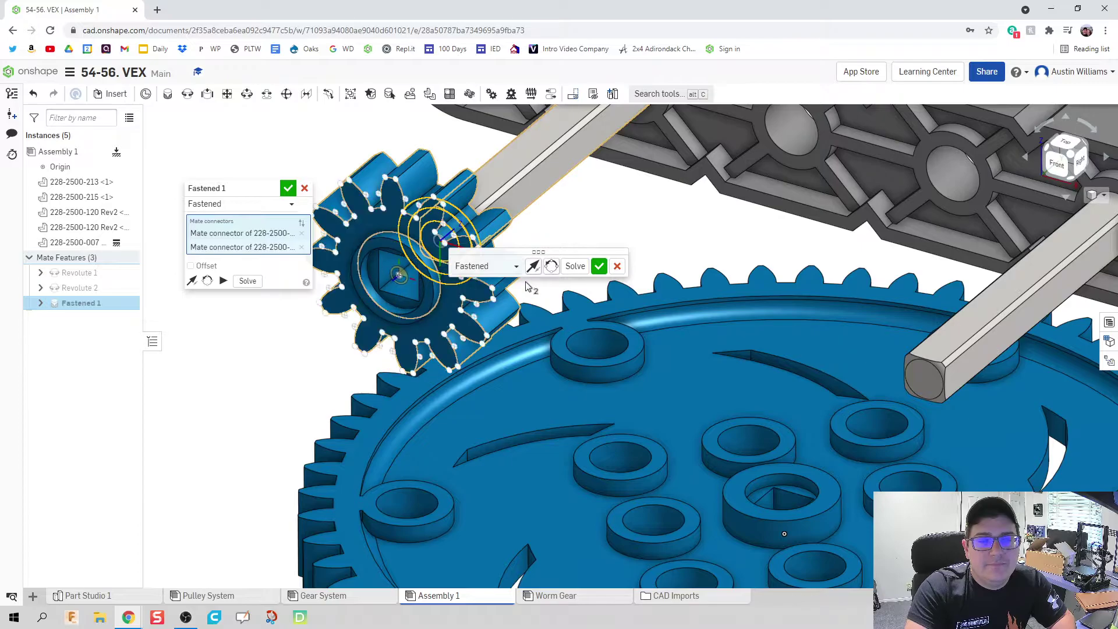
pyautogui.click(533, 266)
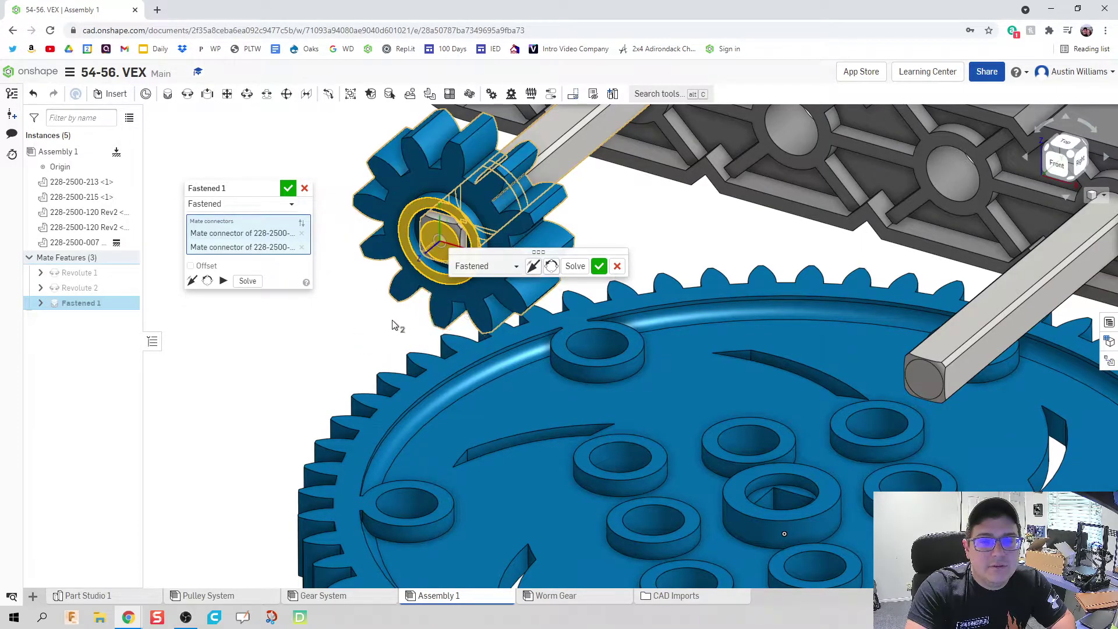
pyautogui.moveTo(392, 322); pyautogui.dragTo(439, 338, button='middle')
# Set the fastened mate's Z offset to -0.5 in and accept Fastened 1
pyautogui.click(214, 269)
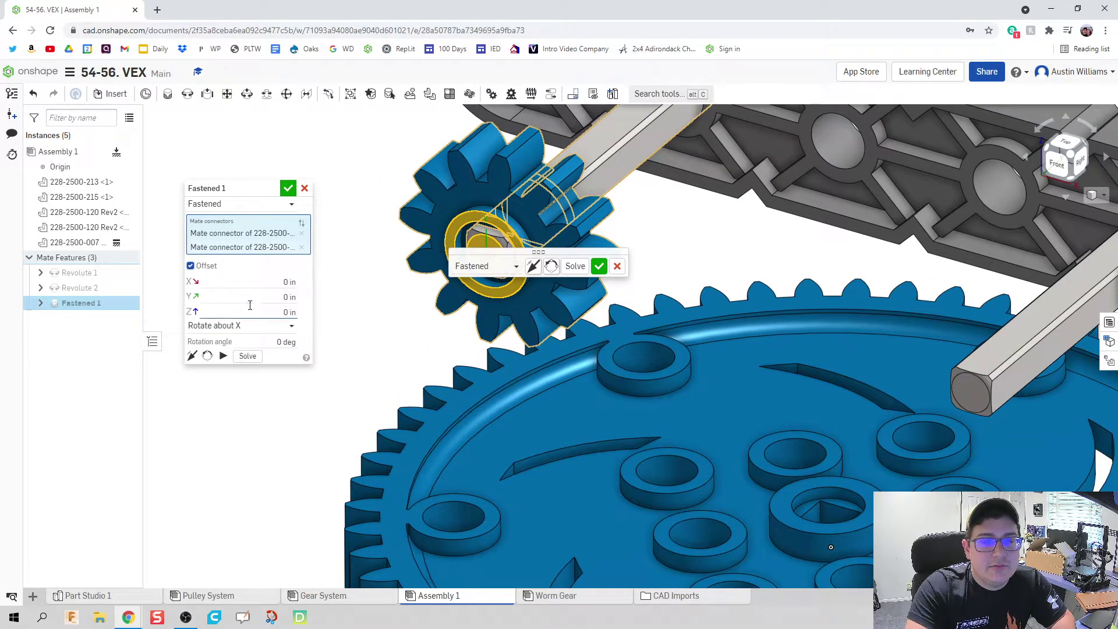
pyautogui.click(254, 312)
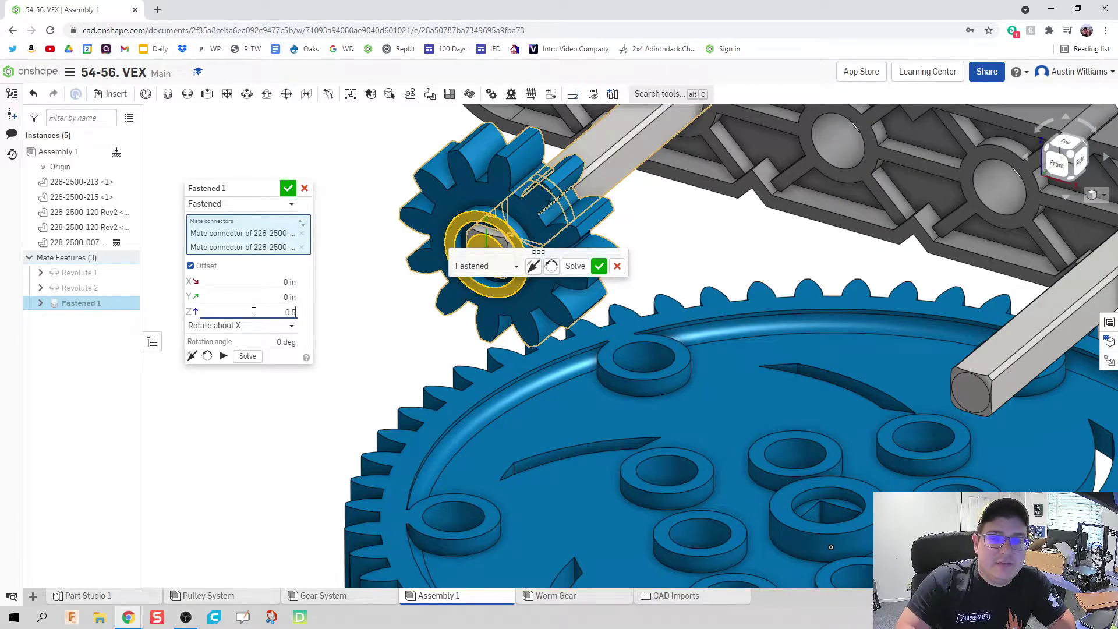
pyautogui.write('0.5')
pyautogui.press('Return')
pyautogui.click(256, 311)
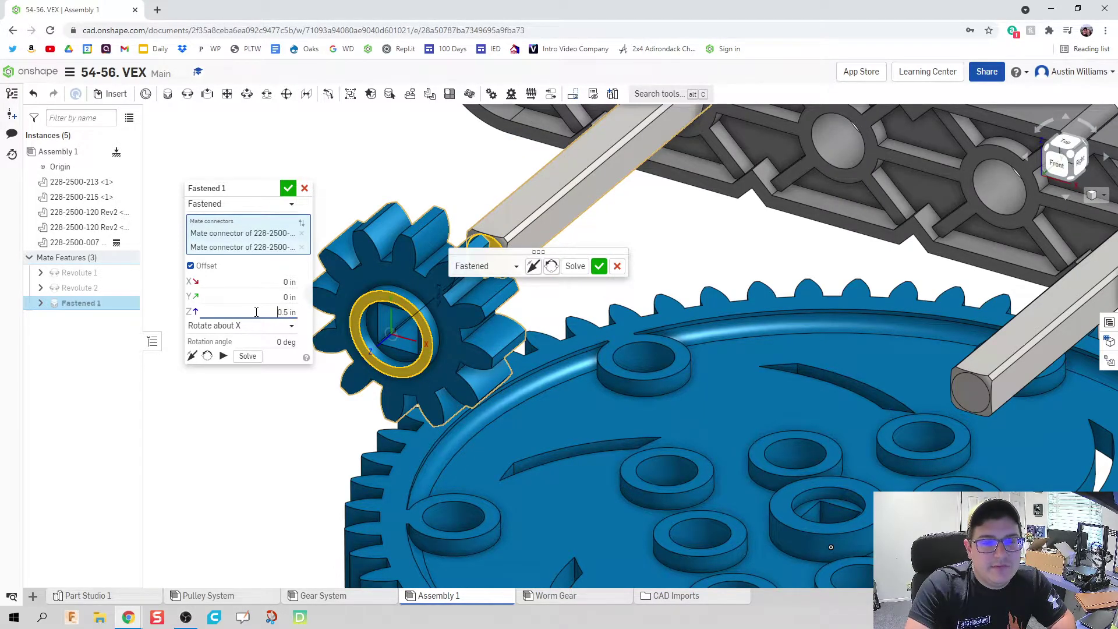
pyautogui.write('-')
pyautogui.press('Return')
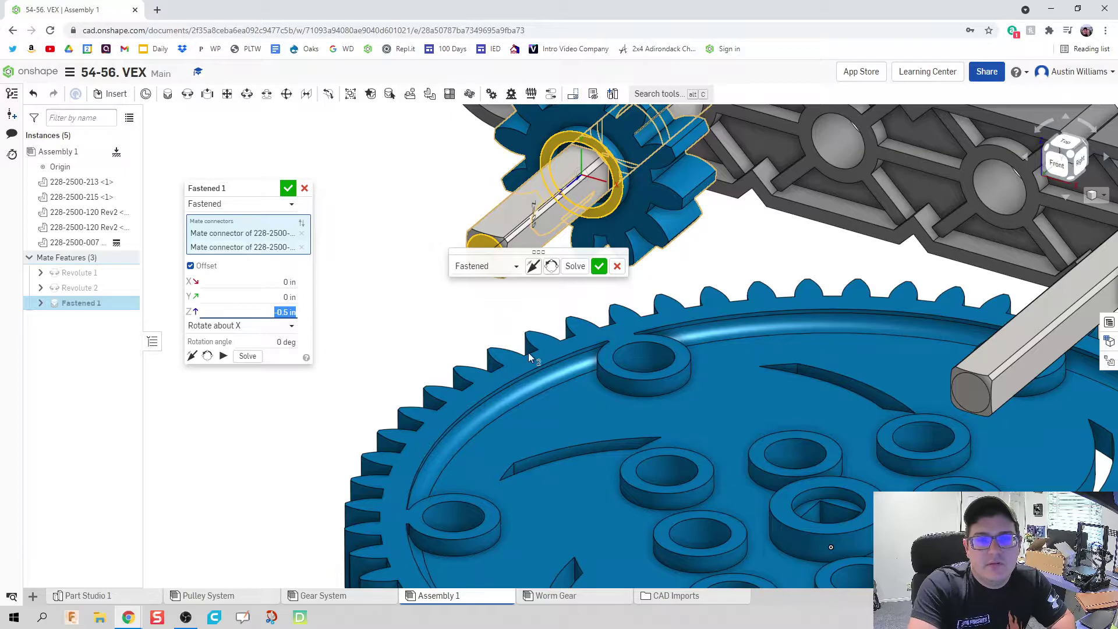
pyautogui.moveTo(687, 282)
pyautogui.mouseDown(button='middle')
pyautogui.moveTo(674, 295)
pyautogui.moveTo(673, 274)
pyautogui.mouseUp(button='middle')
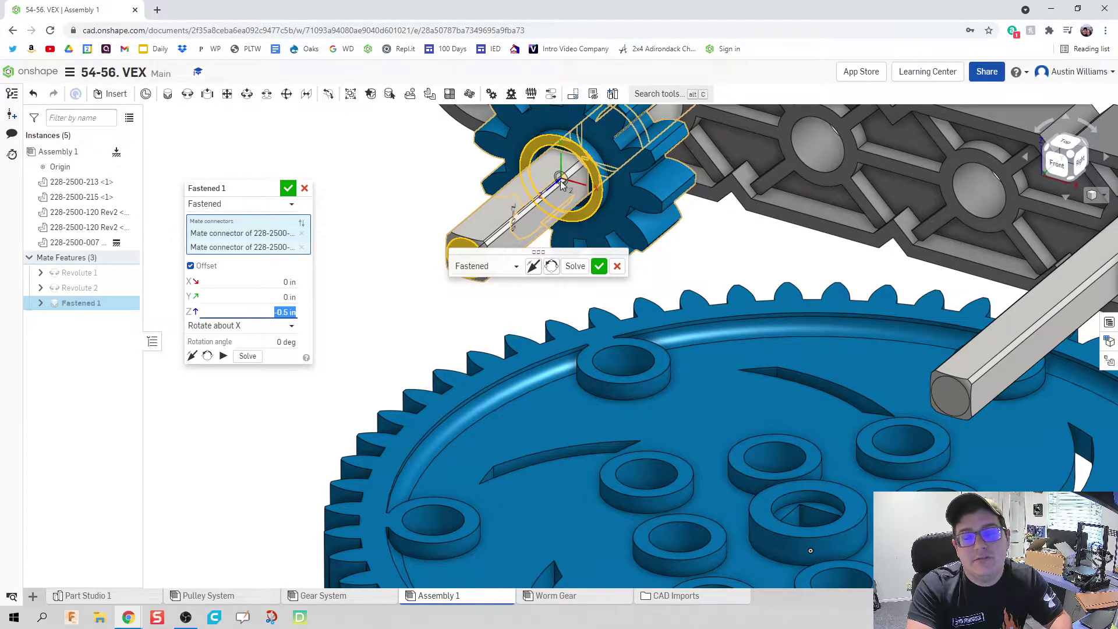
pyautogui.click(599, 266)
pyautogui.scroll(-5, 350, 274)
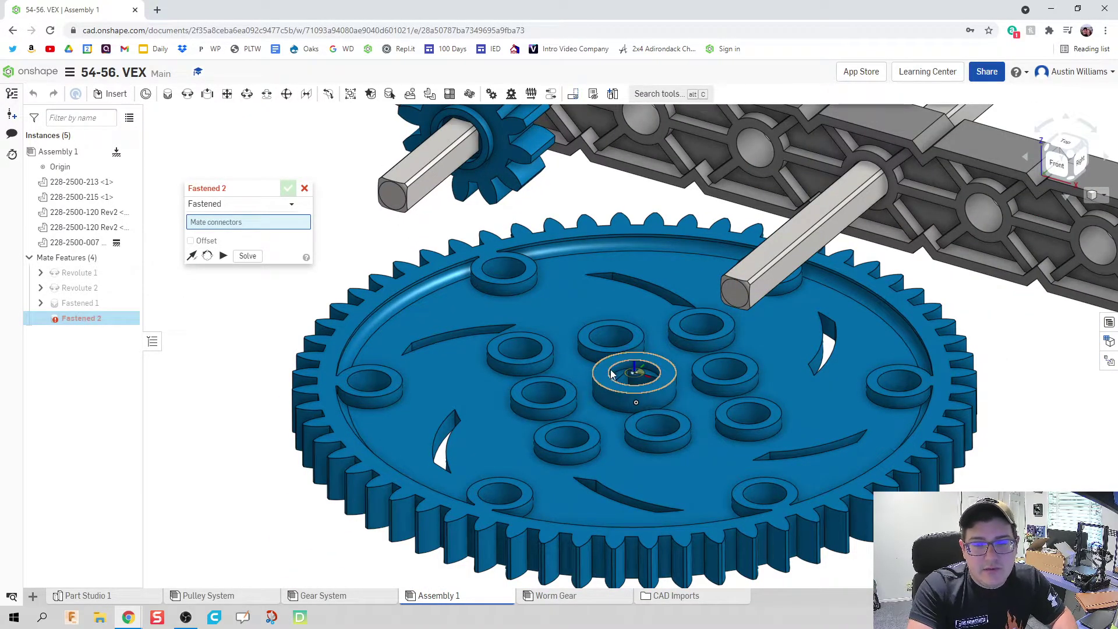
# Attach the large gear's centre hole to the second shaft end, flipped
pyautogui.click(637, 377)
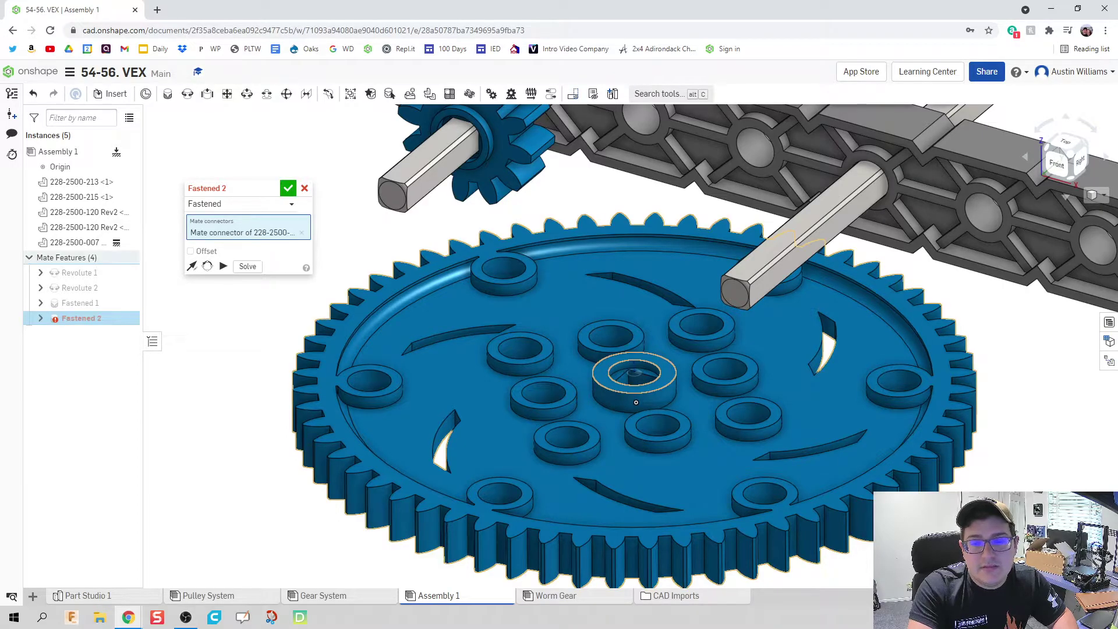
pyautogui.click(734, 296)
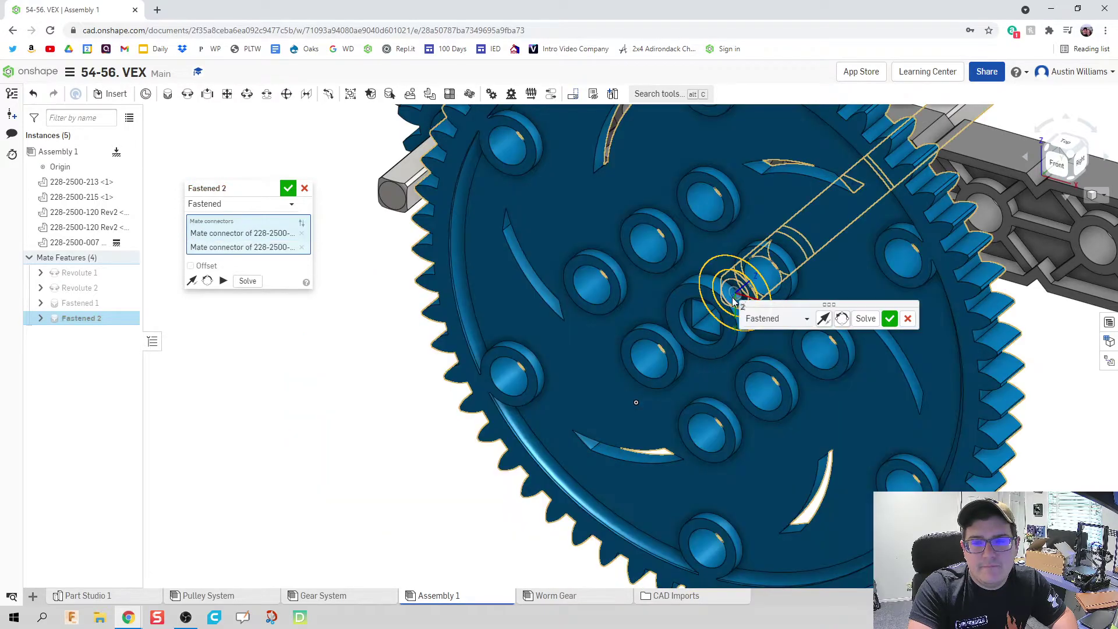
pyautogui.click(823, 319)
pyautogui.scroll(5, 617, 405)
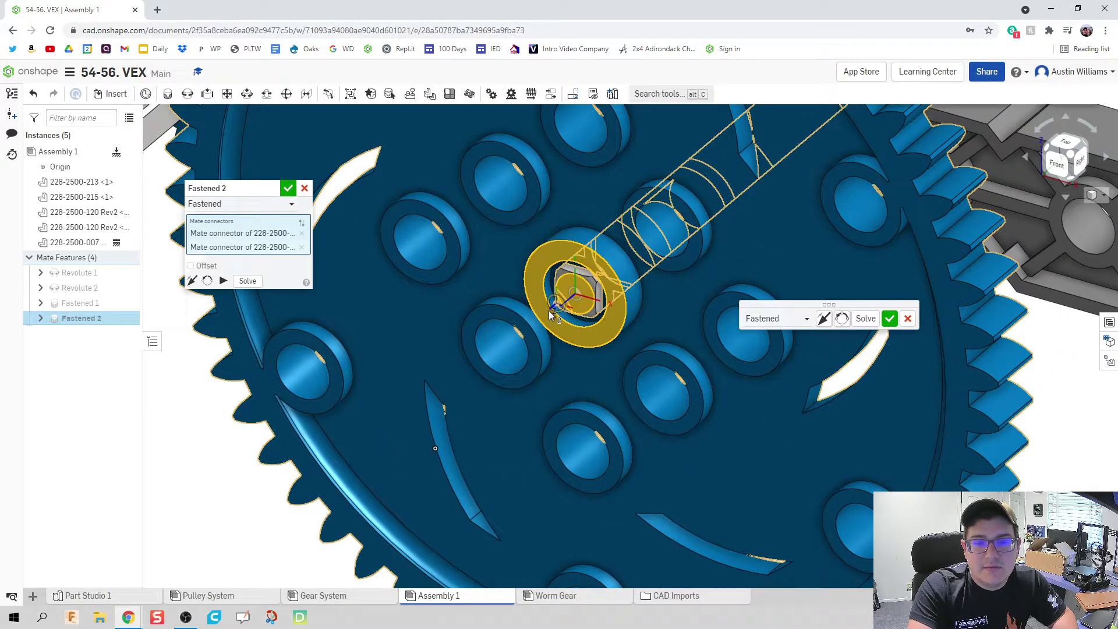
# Offset the large gear -0.5 in along Z, accept Fastened 2, and fit the view
pyautogui.click(211, 269)
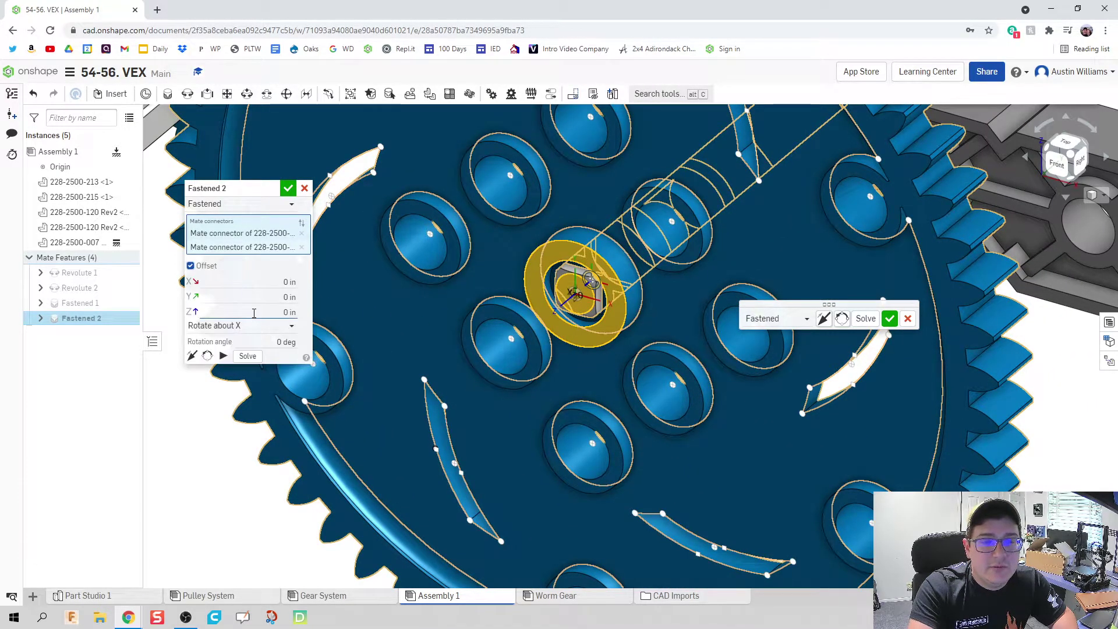
pyautogui.press('BackSpace')
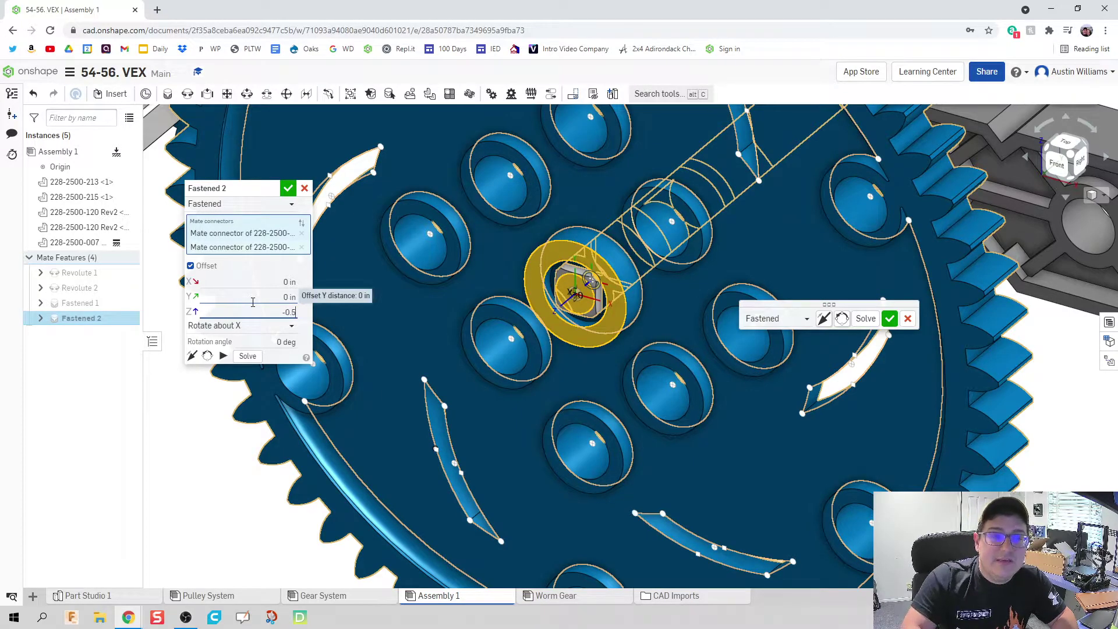
pyautogui.write('-0.5')
pyautogui.press('Return')
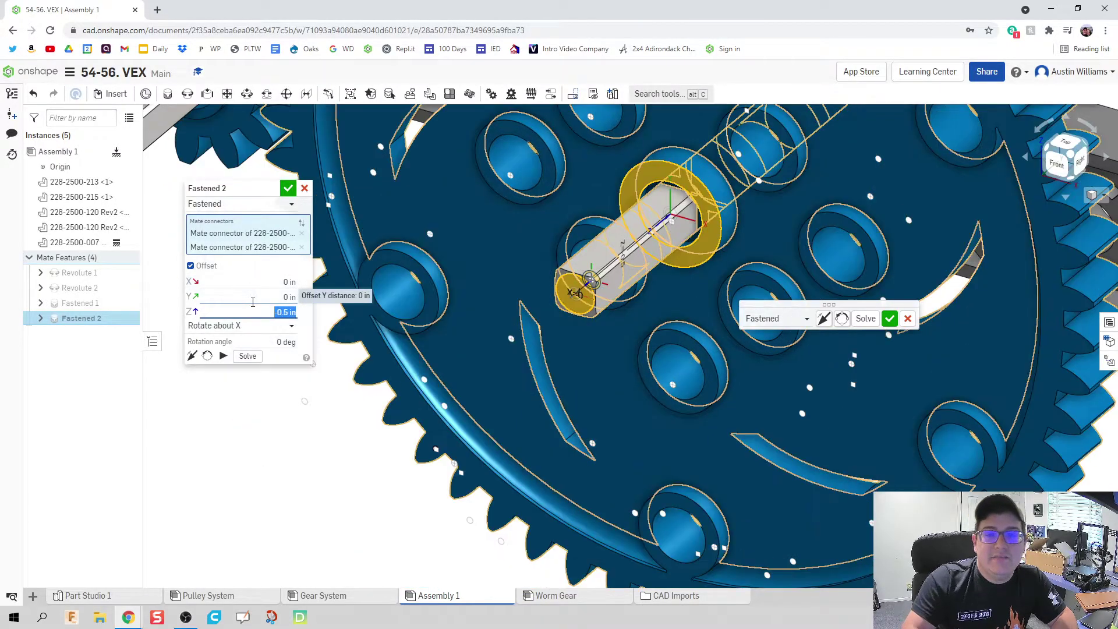
pyautogui.click(890, 318)
pyautogui.press('f')
pyautogui.moveTo(401, 473); pyautogui.dragTo(520, 472, button='middle')
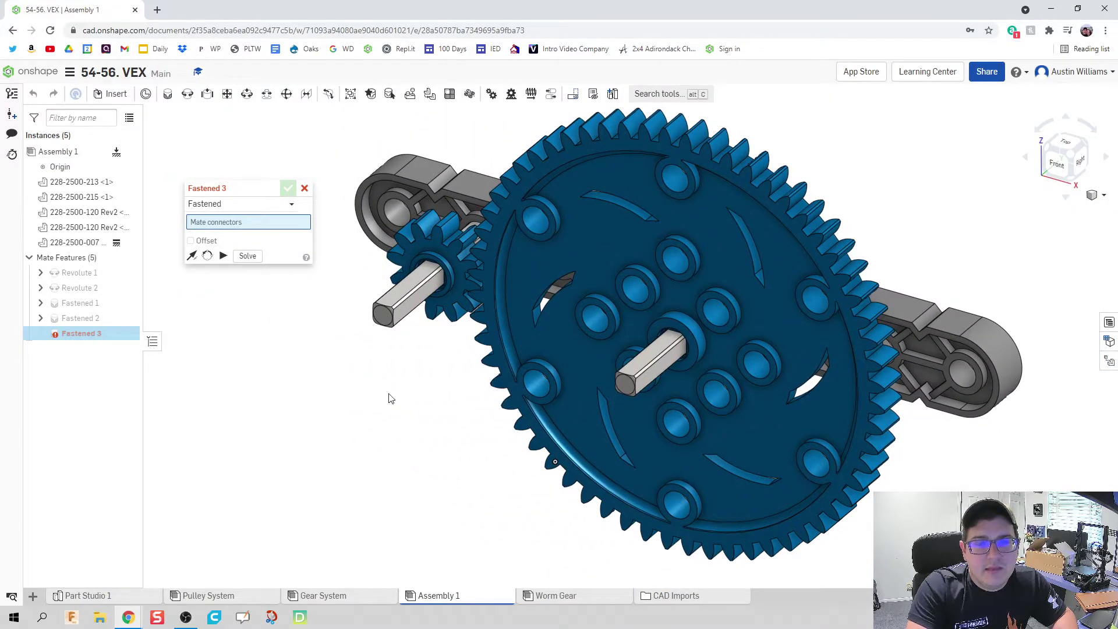
# Cancel the empty Fastened 3 mate and spin both gears to check they rotate freely
pyautogui.click(305, 188)
pyautogui.moveTo(320, 499); pyautogui.dragTo(349, 460, button='right')
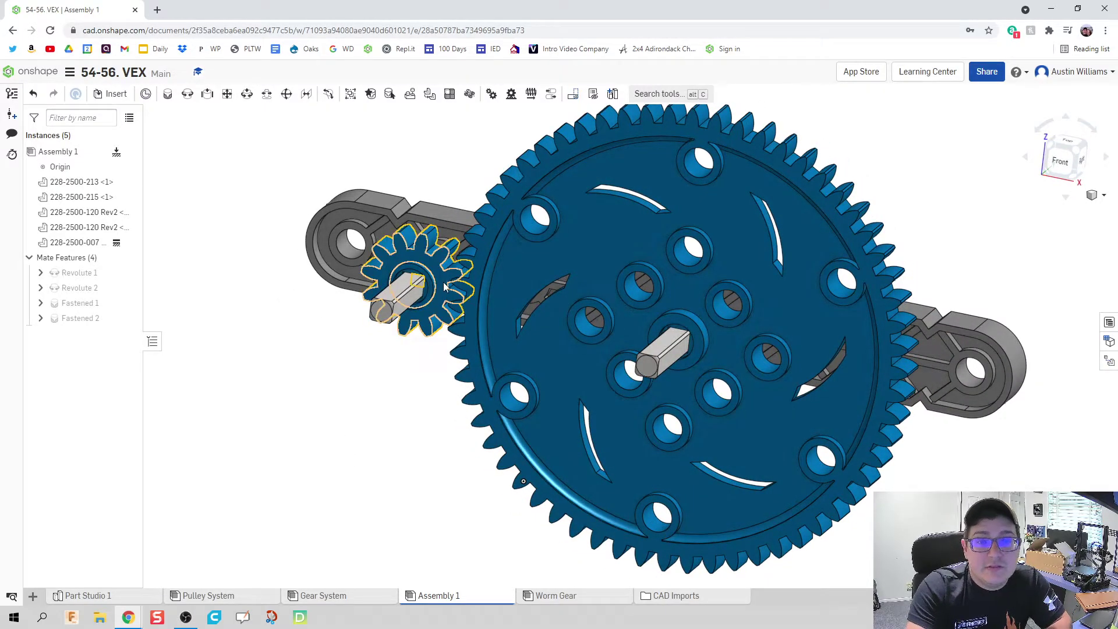
pyautogui.moveTo(444, 284); pyautogui.dragTo(448, 260)
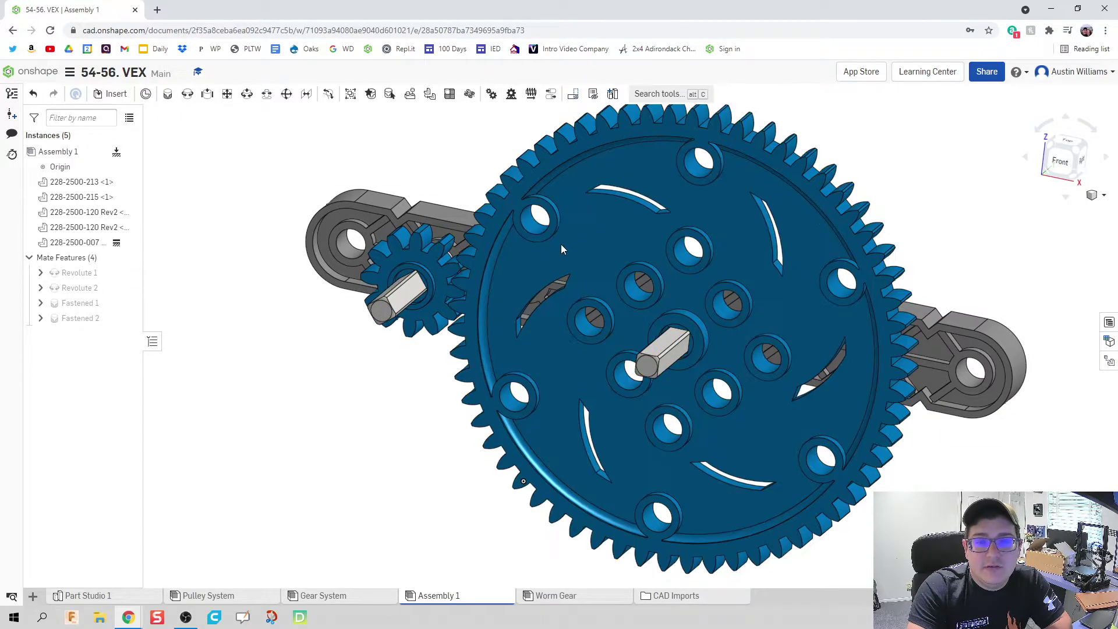
pyautogui.moveTo(477, 379); pyautogui.dragTo(792, 330)
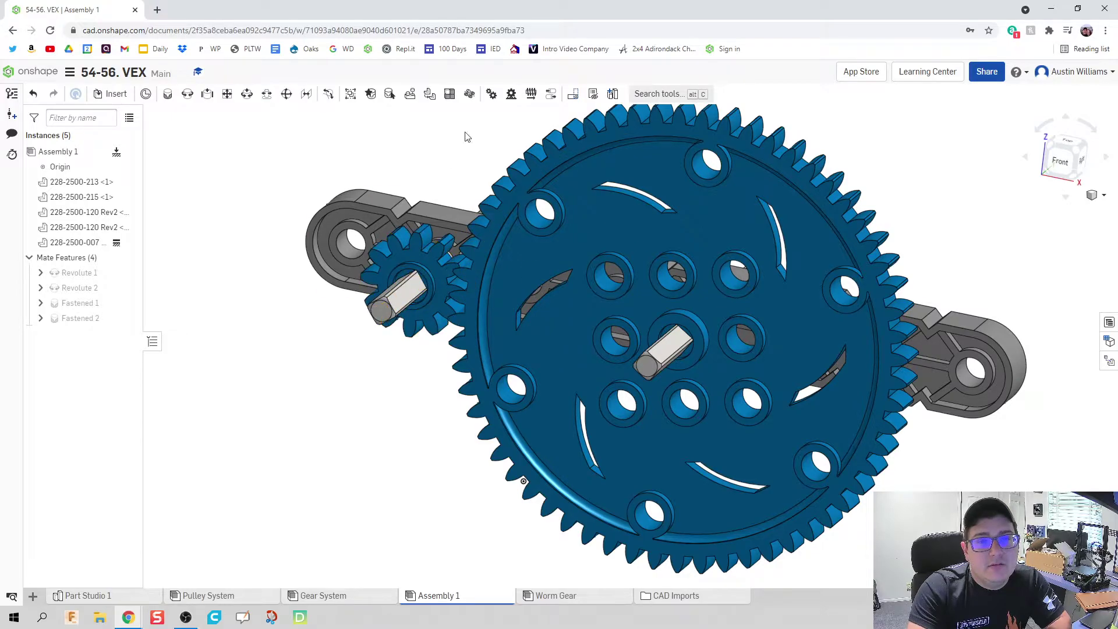
# Create a Gear relation between Revolute 1 and Revolute 2 with a 12/60 ratio
pyautogui.click(492, 95)
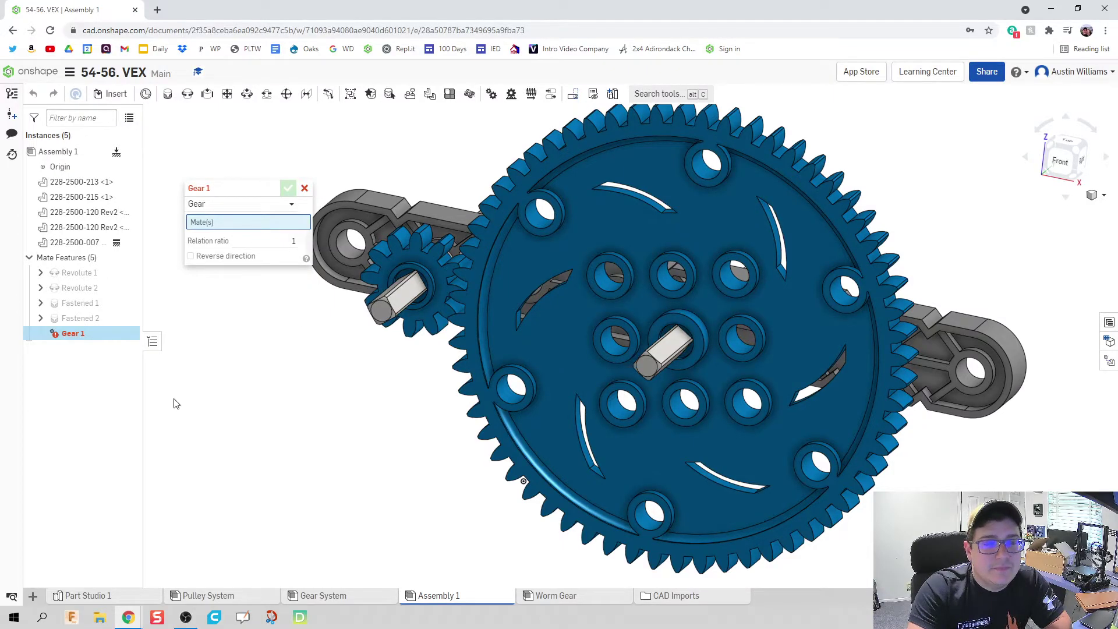
pyautogui.click(66, 279)
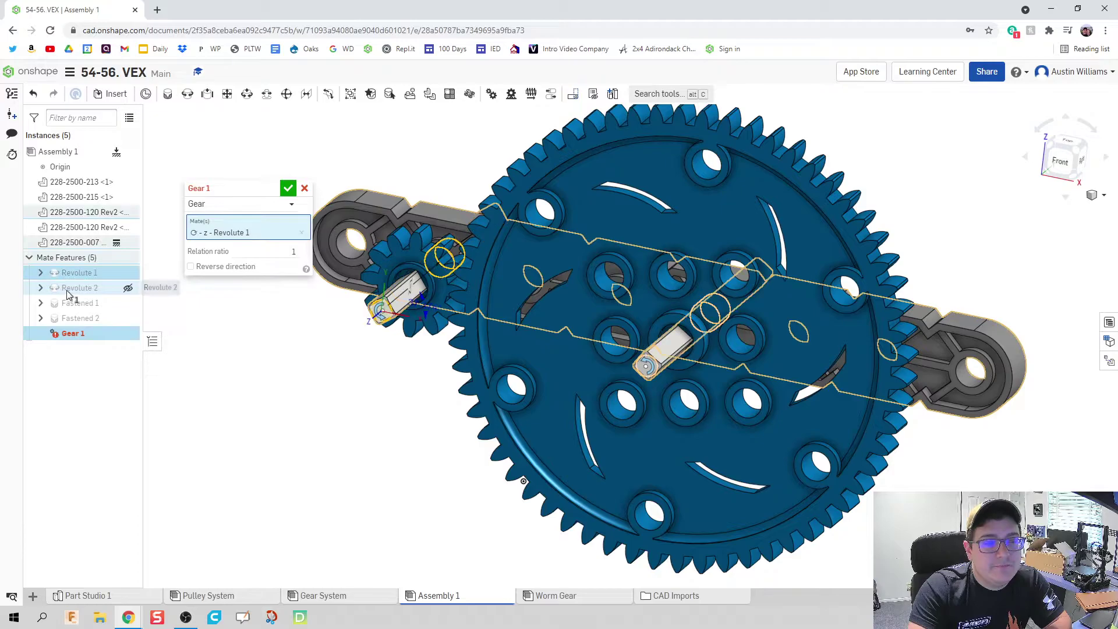
pyautogui.click(68, 291)
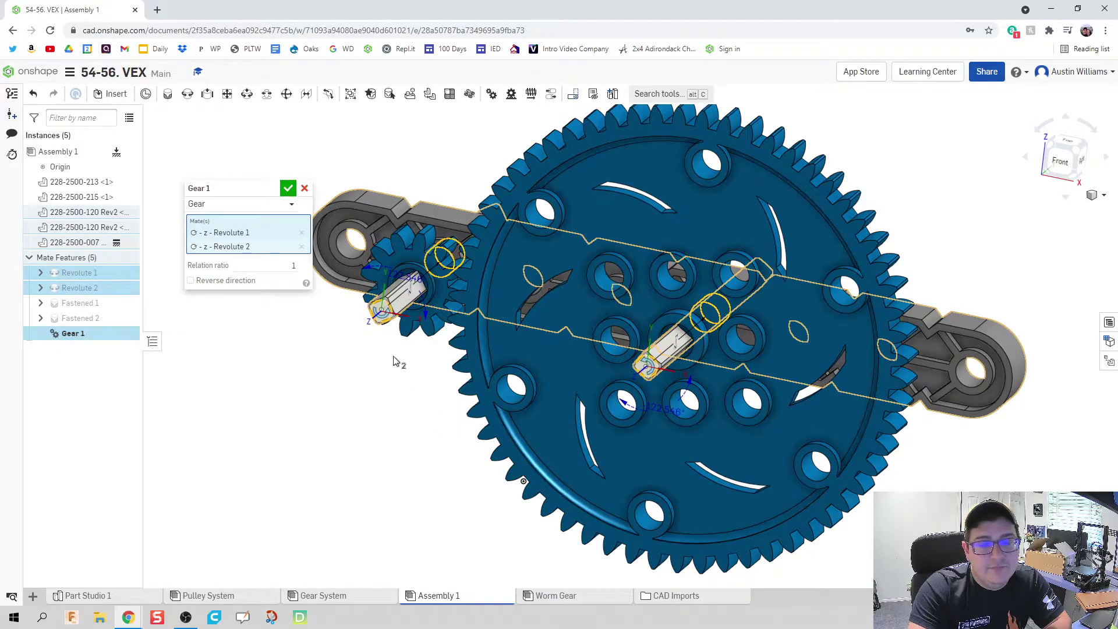
pyautogui.click(281, 267)
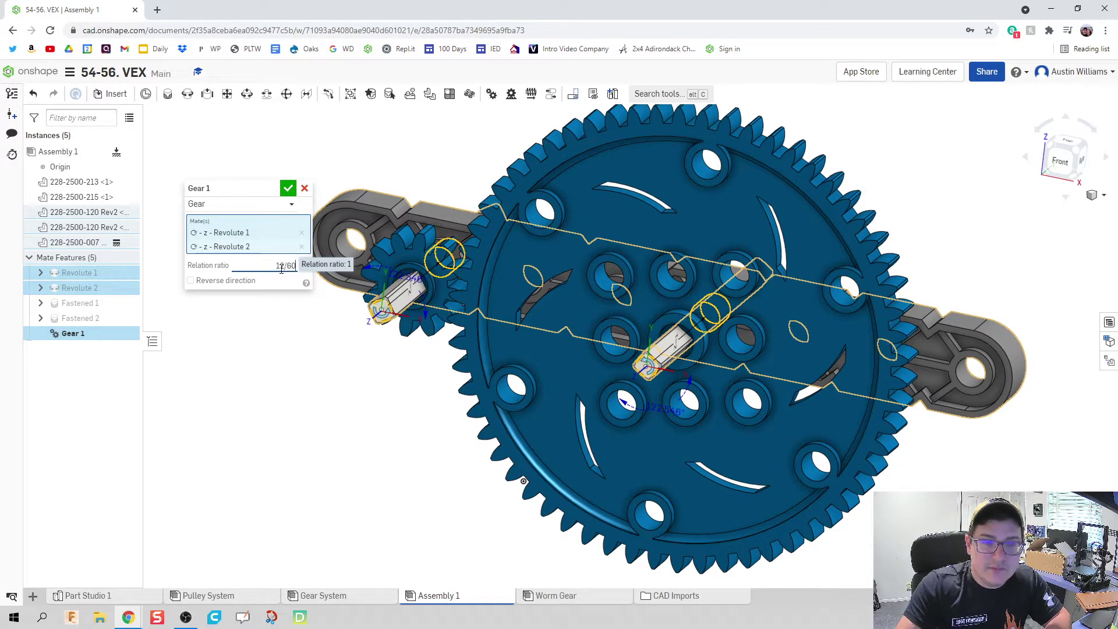
pyautogui.press('Return')
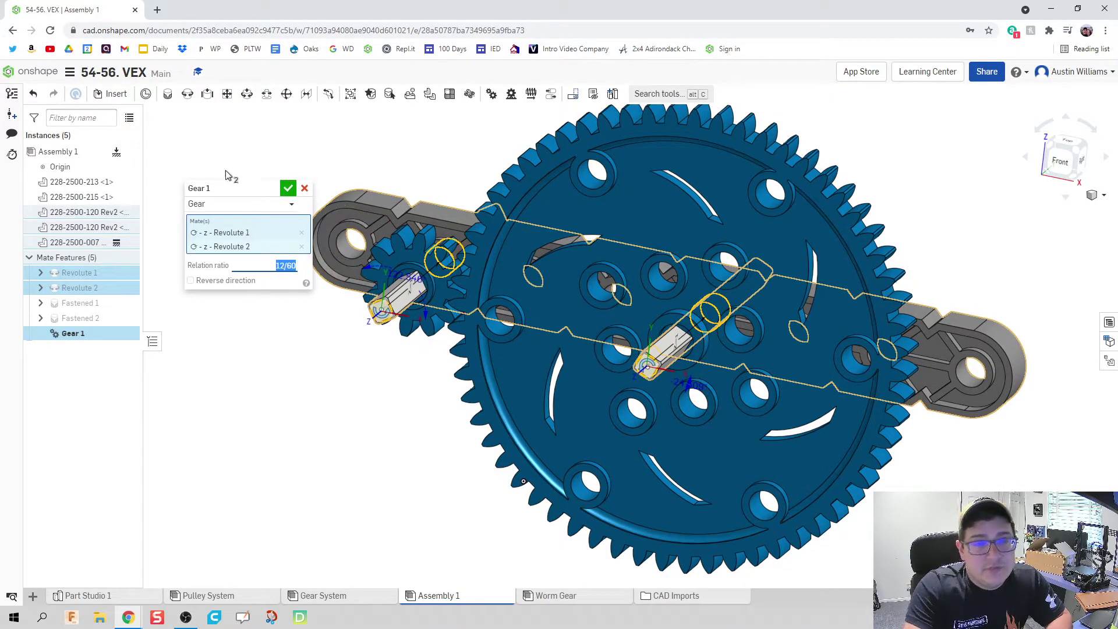
pyautogui.click(287, 188)
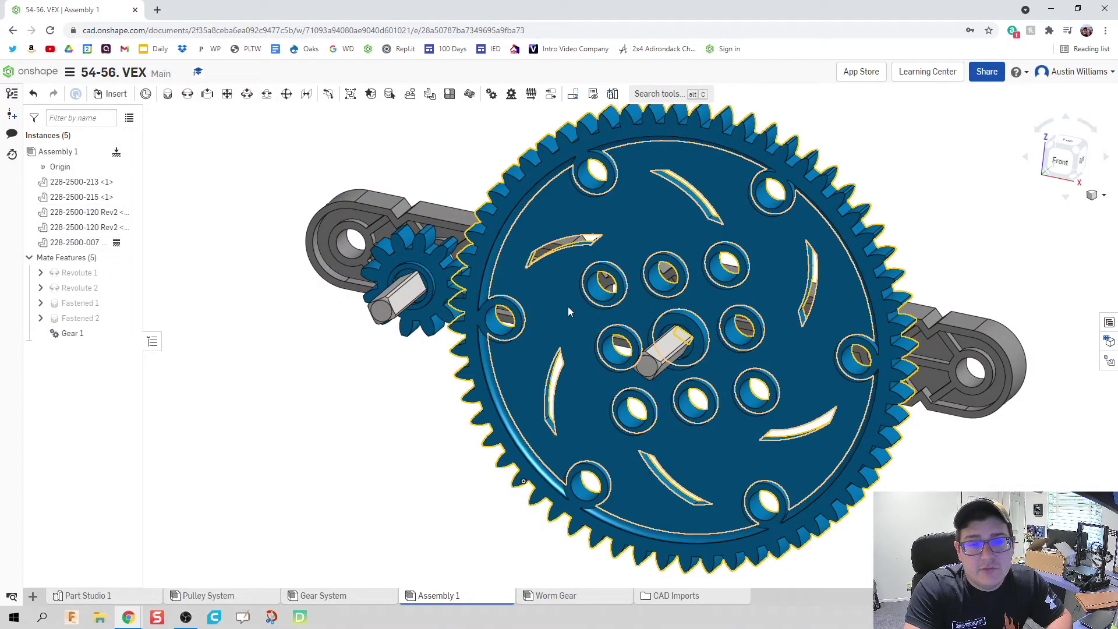
# Test-turn the gears, then reopen Gear 1 and enter a 1/5 relation ratio
pyautogui.moveTo(557, 329); pyautogui.dragTo(644, 401)
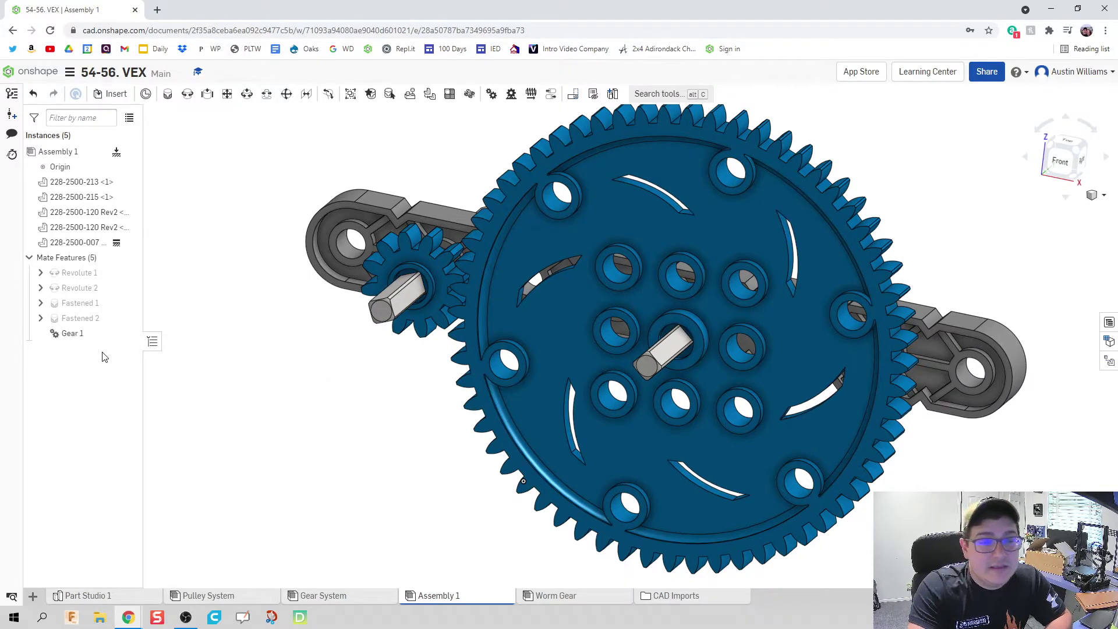
pyautogui.doubleClick(89, 336)
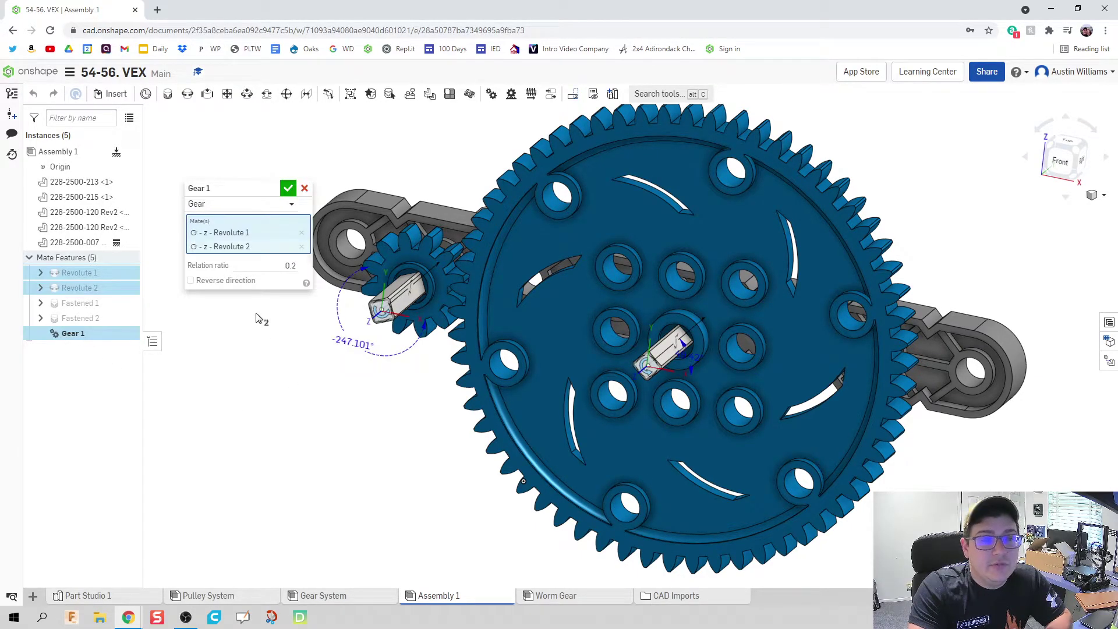
pyautogui.click(271, 270)
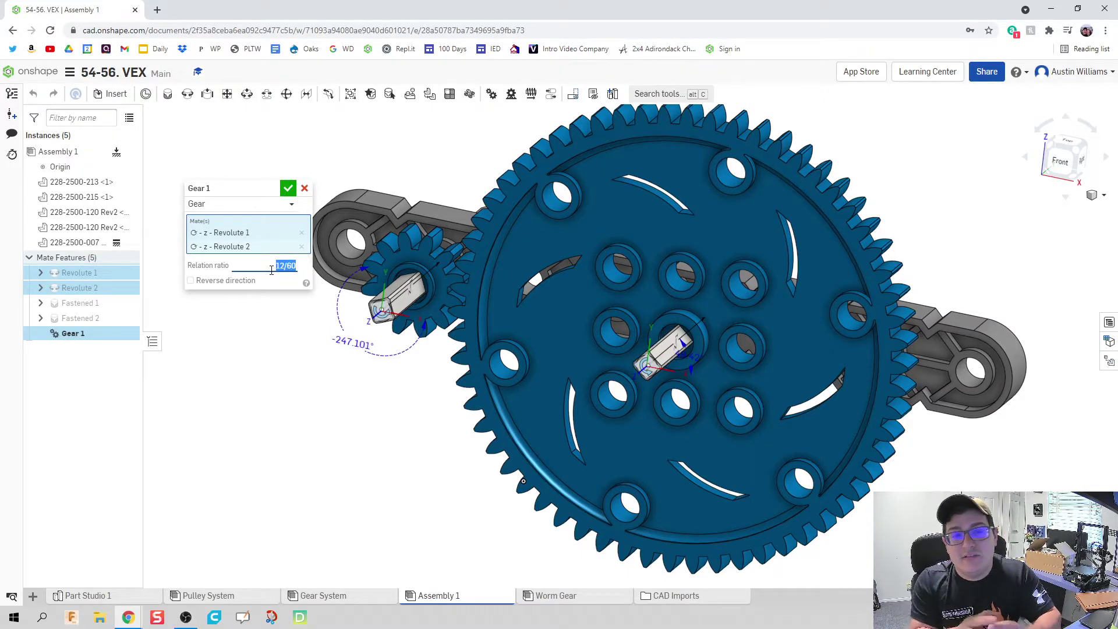
pyautogui.write('1/')
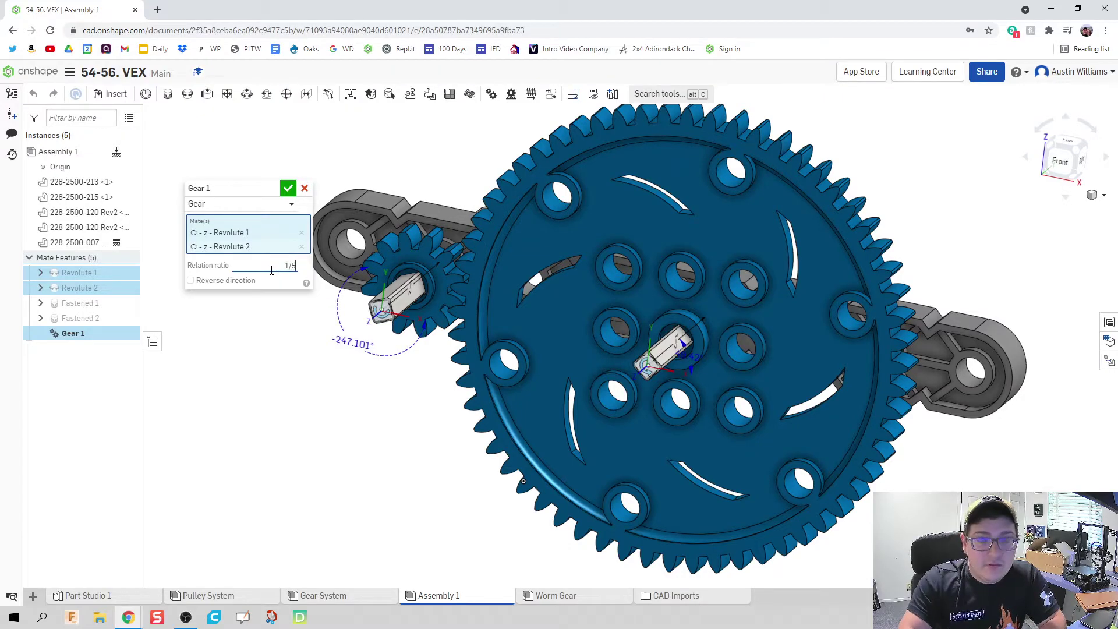
pyautogui.write('5')
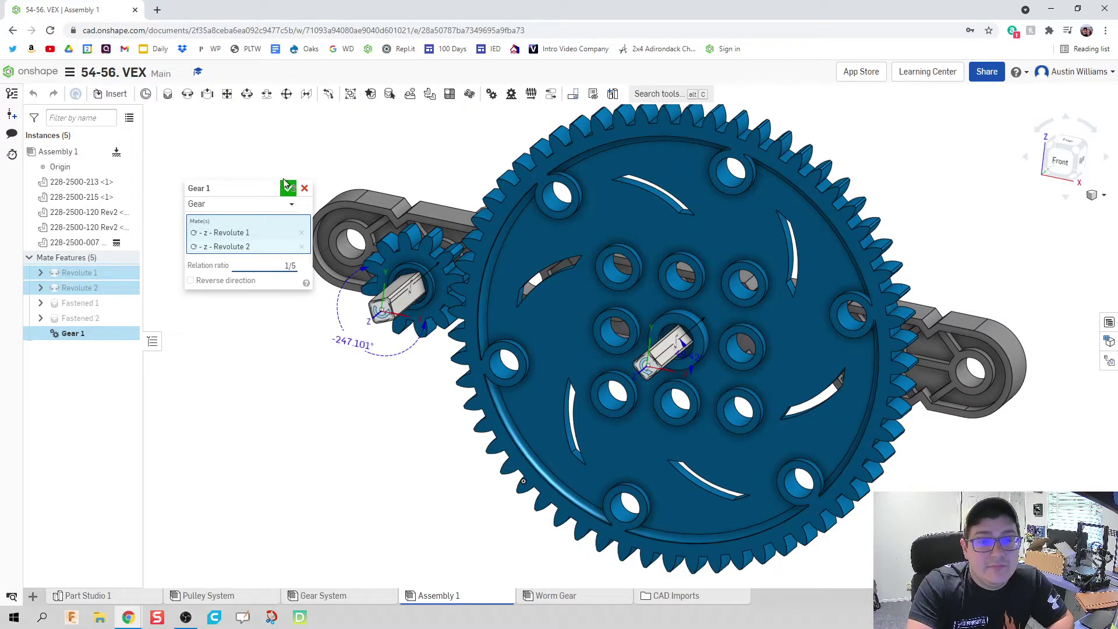
# Accept the 0.2 gear ratio and turn the large gear to confirm both rotate together
pyautogui.click(289, 189)
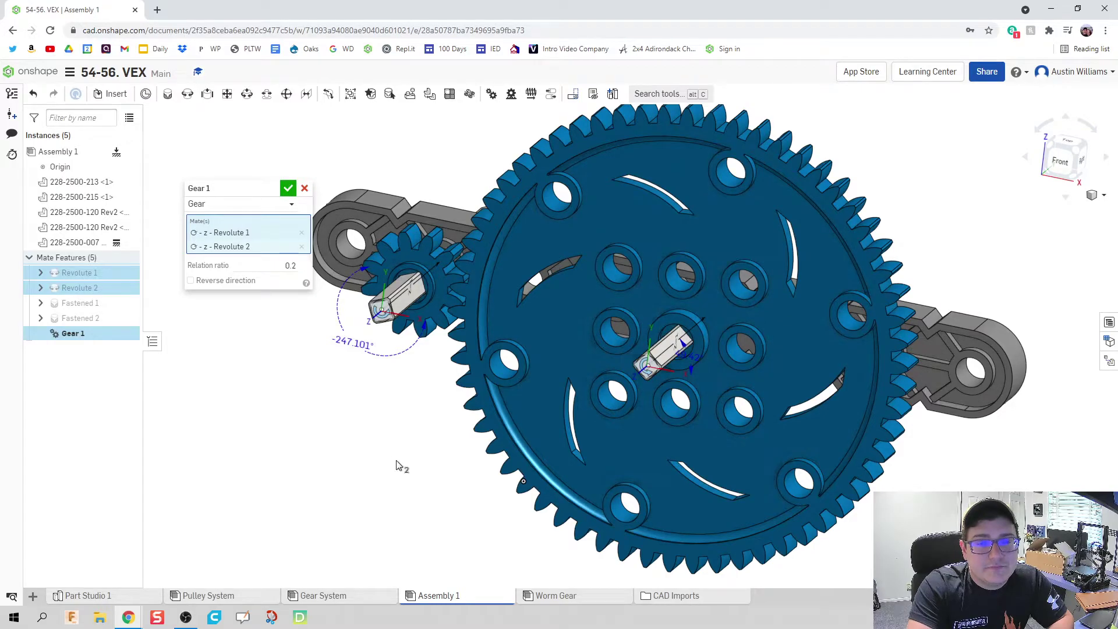
pyautogui.moveTo(396, 464); pyautogui.dragTo(420, 464, button='right')
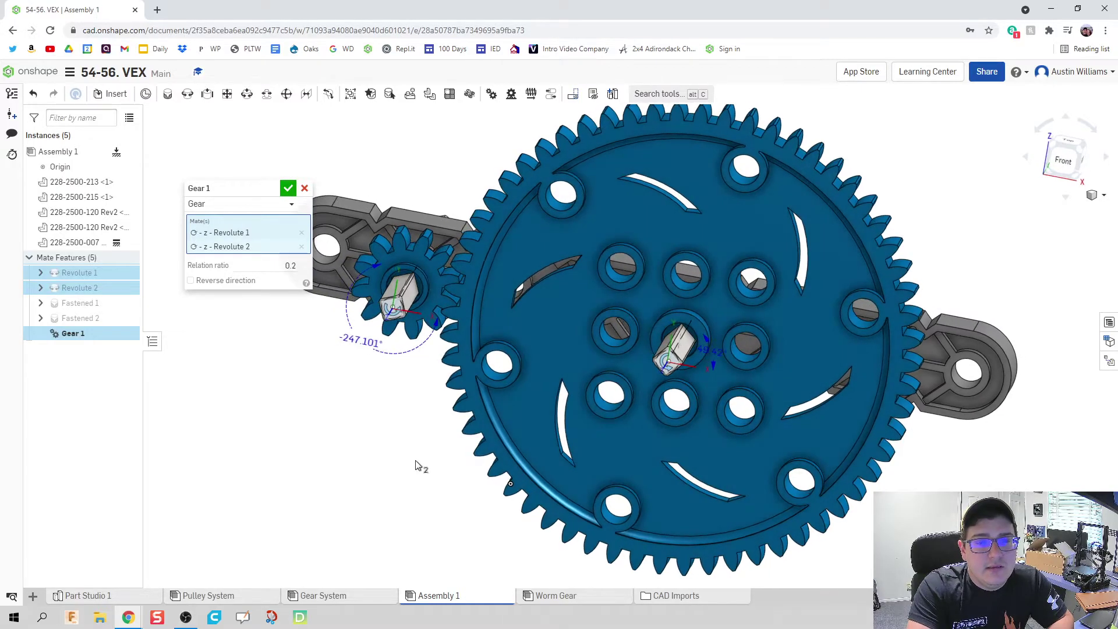
pyautogui.click(288, 188)
pyautogui.moveTo(564, 271); pyautogui.dragTo(600, 389)
# Zoom into the gear mesh and edit the first mate connector under Revolute 1
pyautogui.scroll(3, 428, 268)
pyautogui.scroll(5, 473, 285)
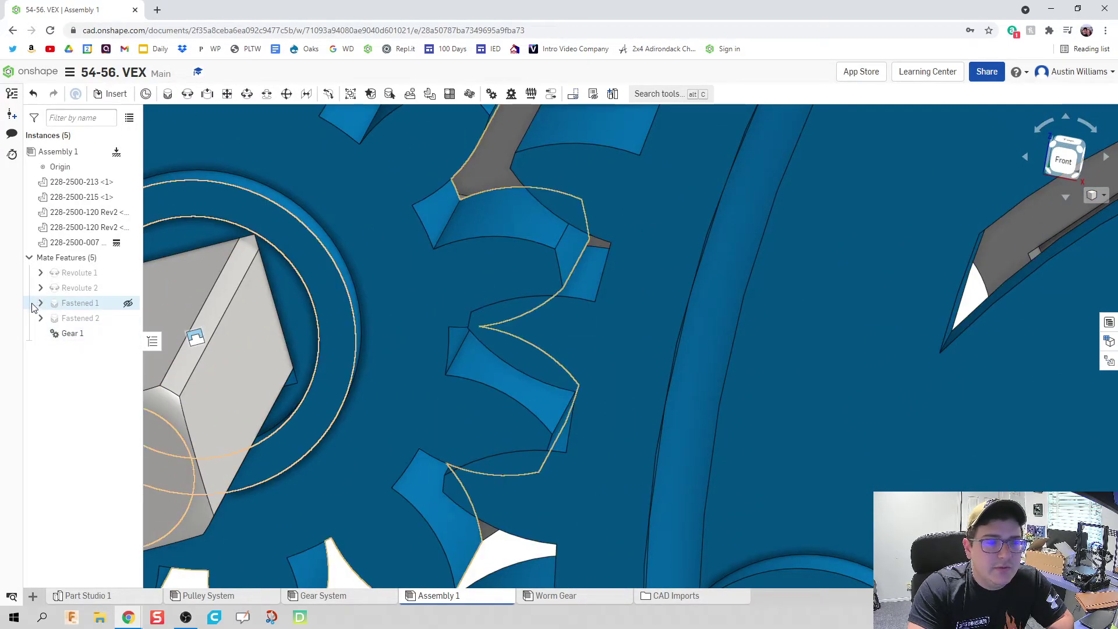
pyautogui.click(40, 273)
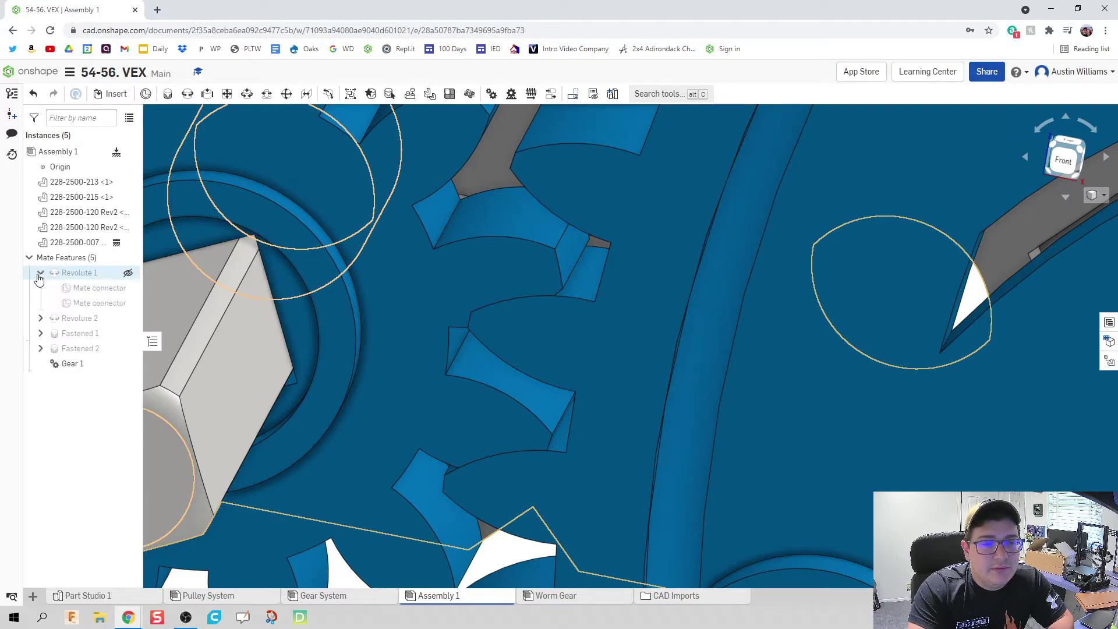
pyautogui.rightClick(77, 289)
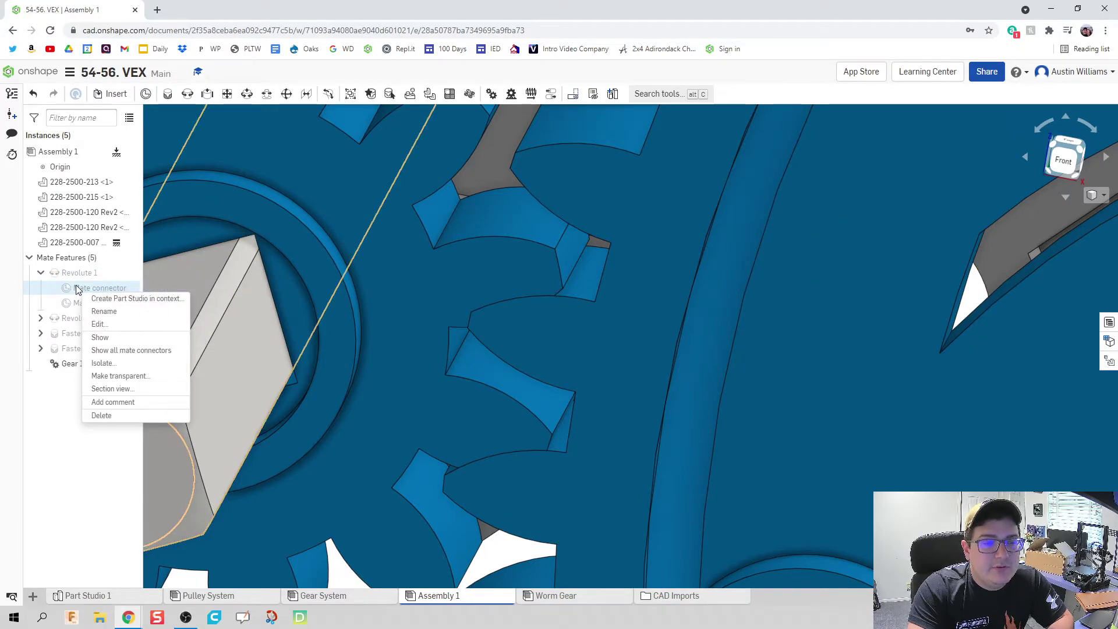
pyautogui.click(103, 324)
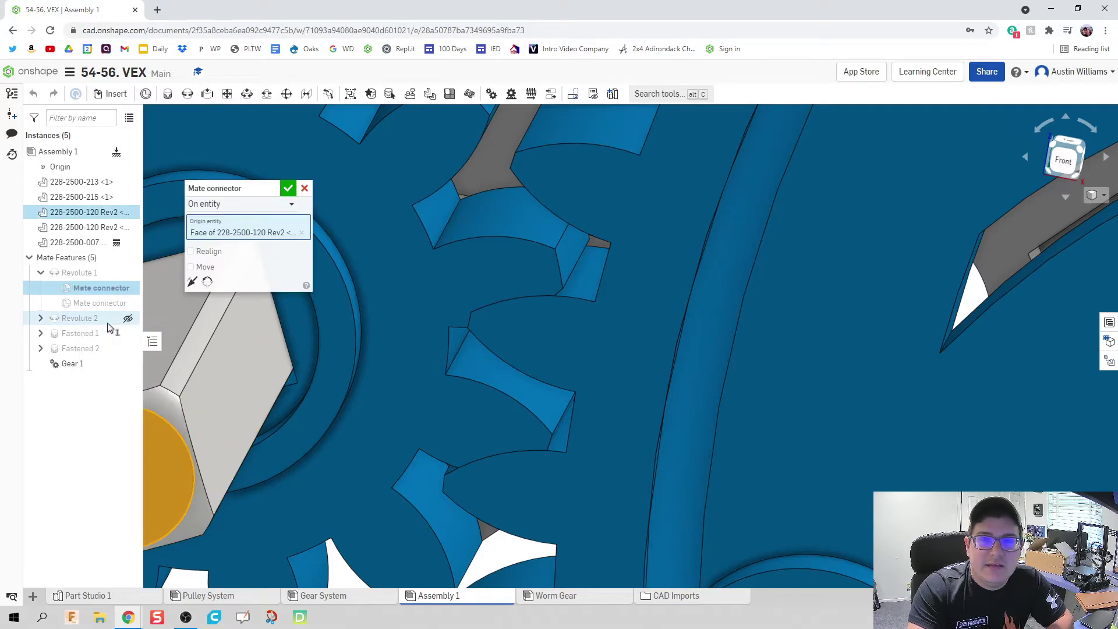
# Enable Move on the mate connector and try rotation angles of 2, 5, 6 and 7 deg
pyautogui.click(205, 268)
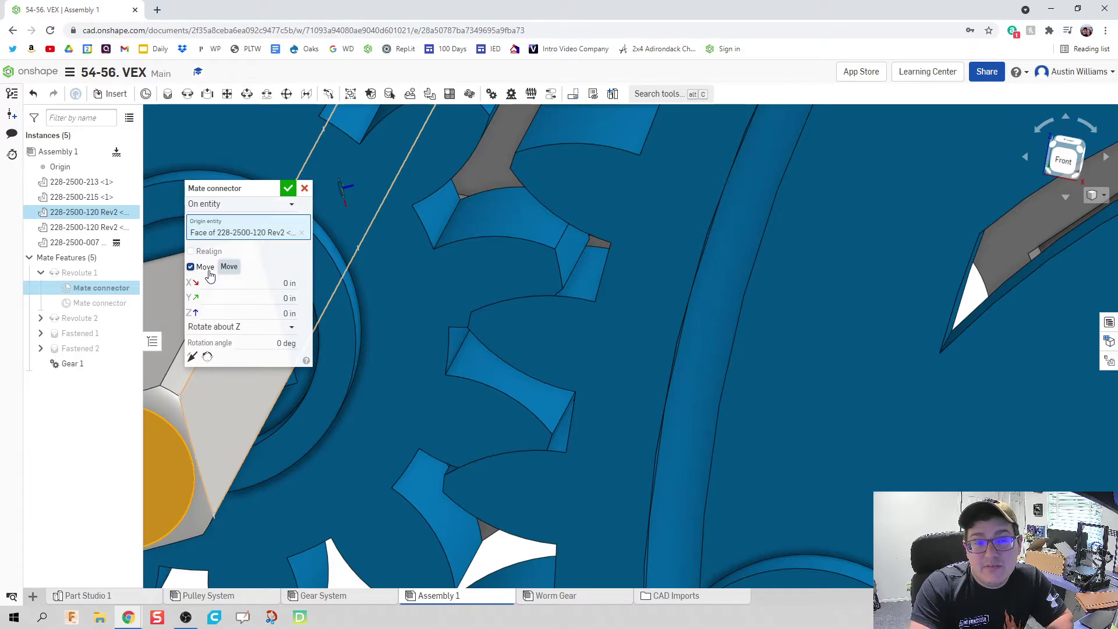
pyautogui.click(258, 345)
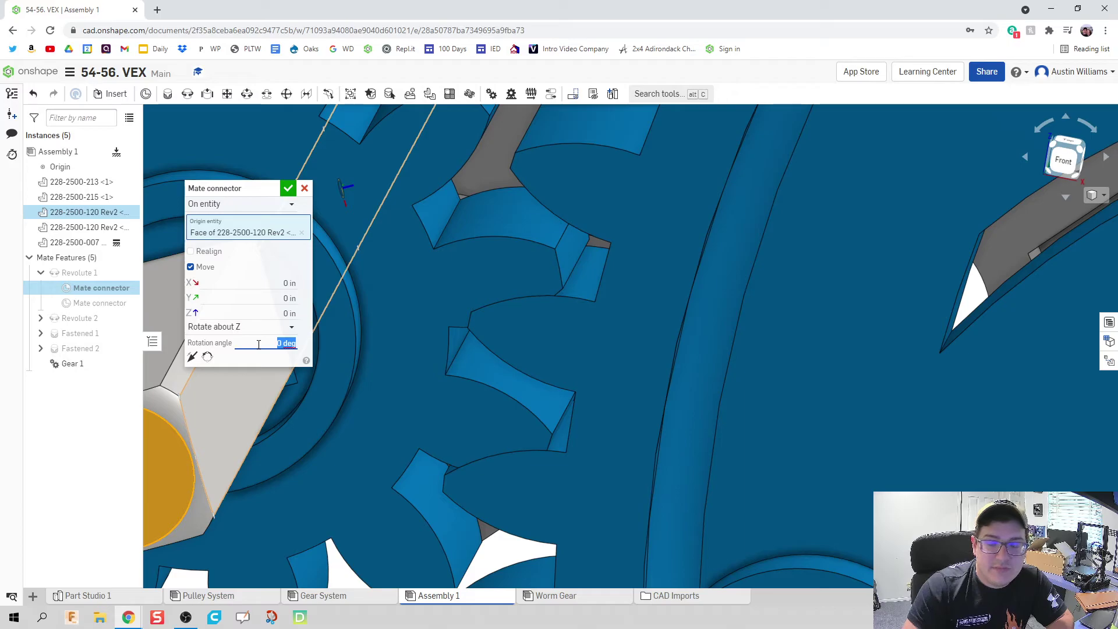
pyautogui.write('2')
pyautogui.press('Return')
pyautogui.write('5')
pyautogui.press('Return')
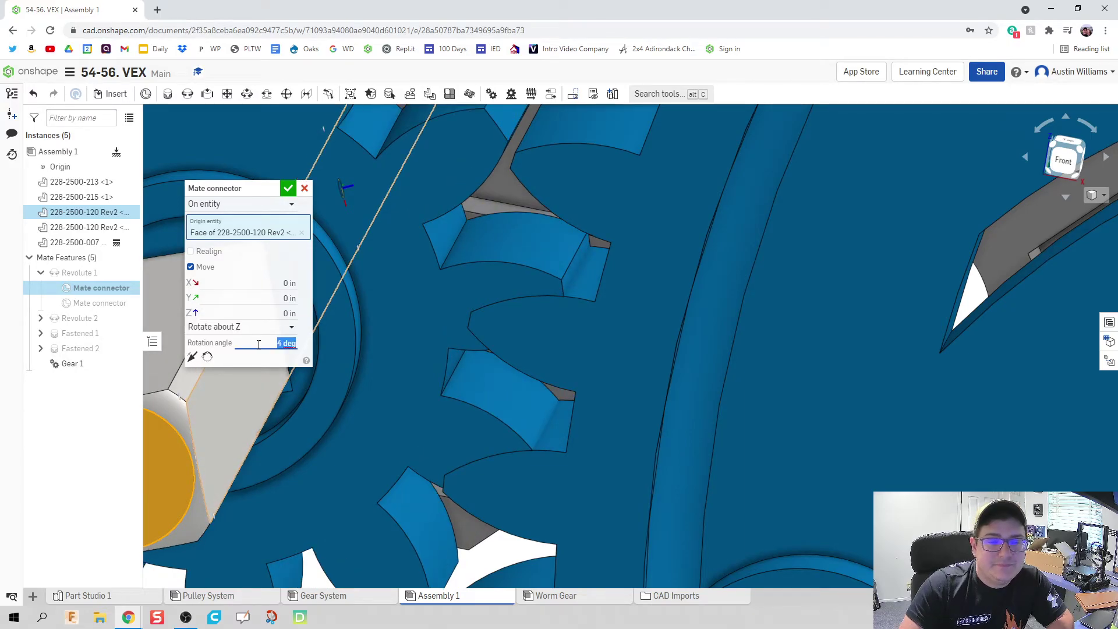
pyautogui.write('6')
pyautogui.press('Return')
pyautogui.write('7')
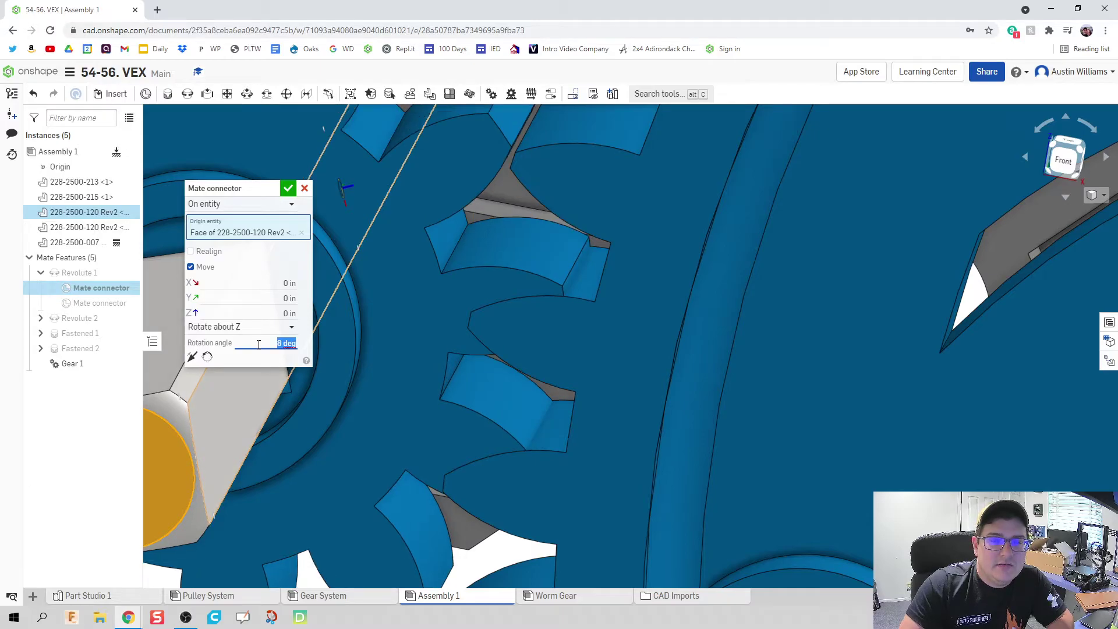
pyautogui.press('Return')
# Reset the rotation to 0, then settle on -5 deg and check the tooth alignment
pyautogui.write('0')
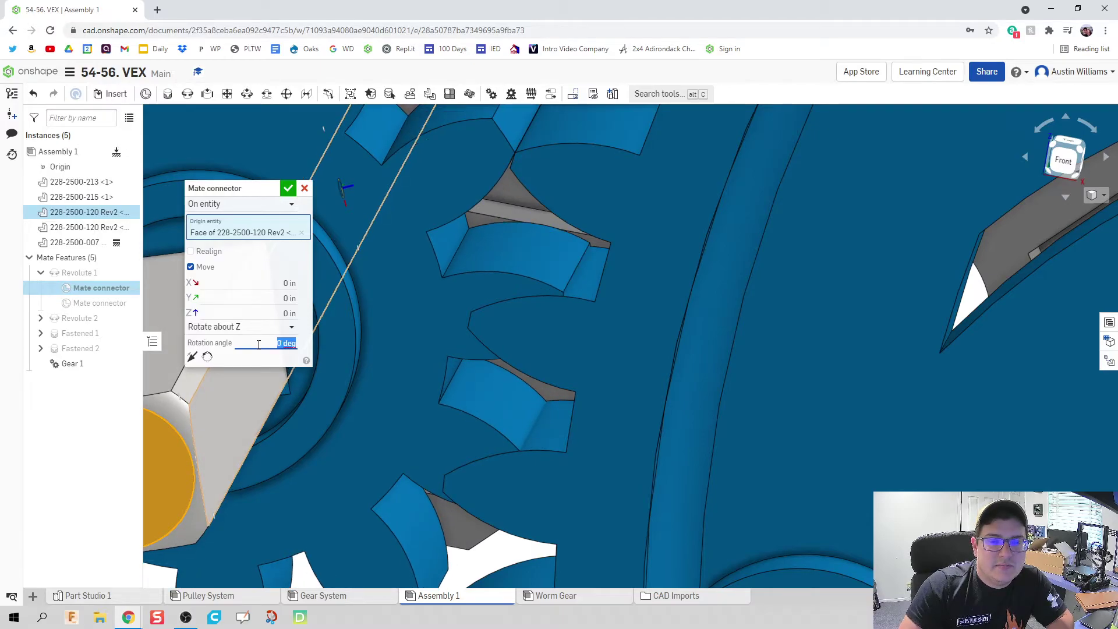
pyautogui.press('Return')
pyautogui.write('-5')
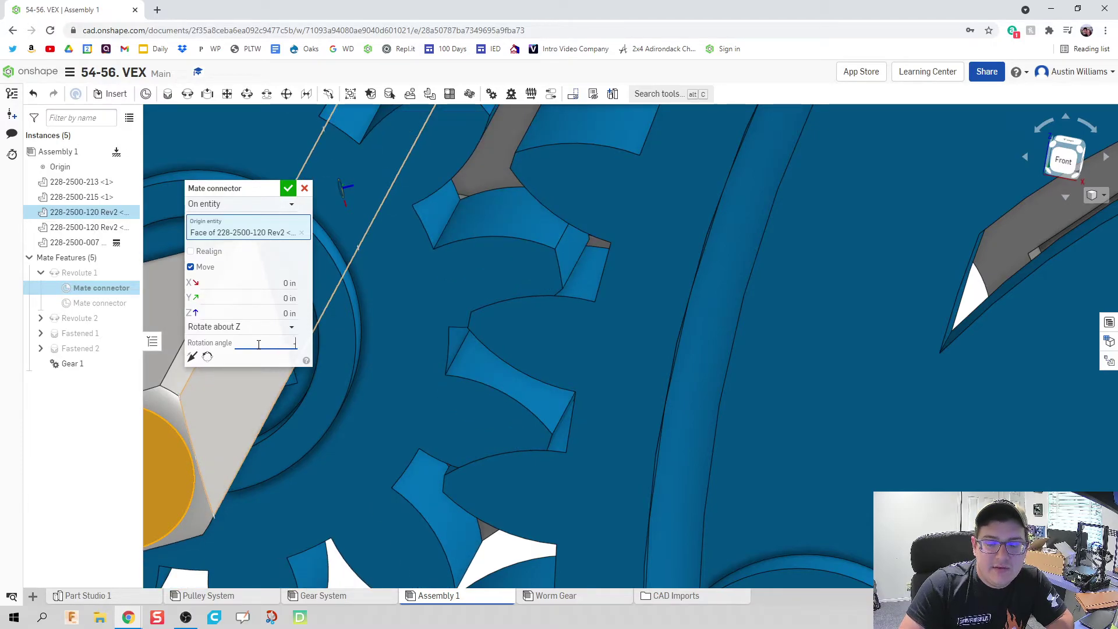
pyautogui.press('Return')
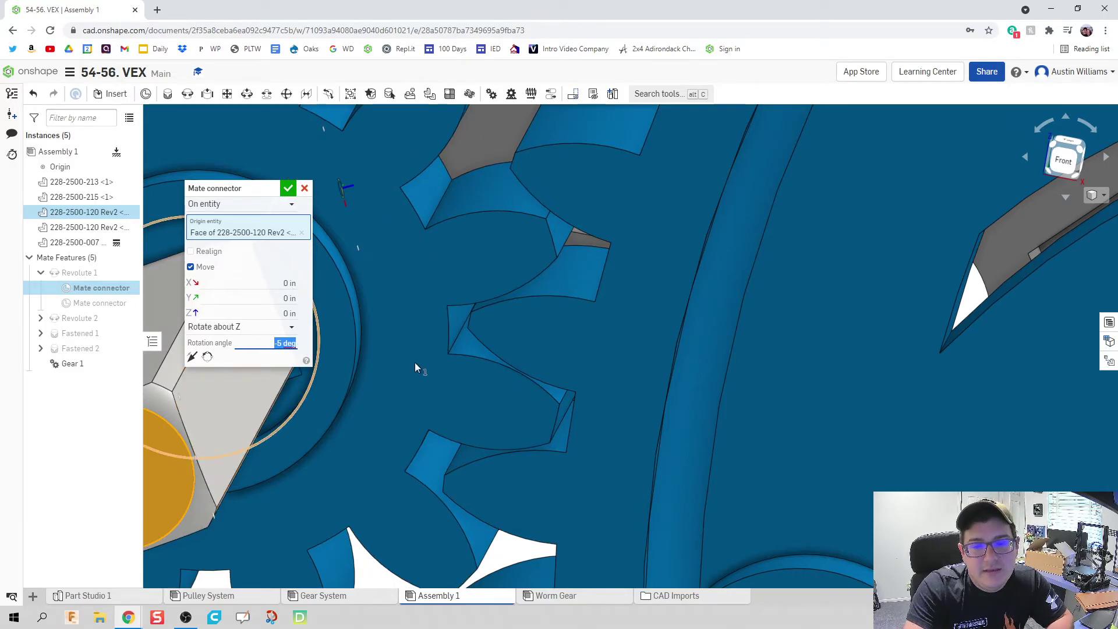
pyautogui.moveTo(547, 501); pyautogui.dragTo(571, 519, button='right')
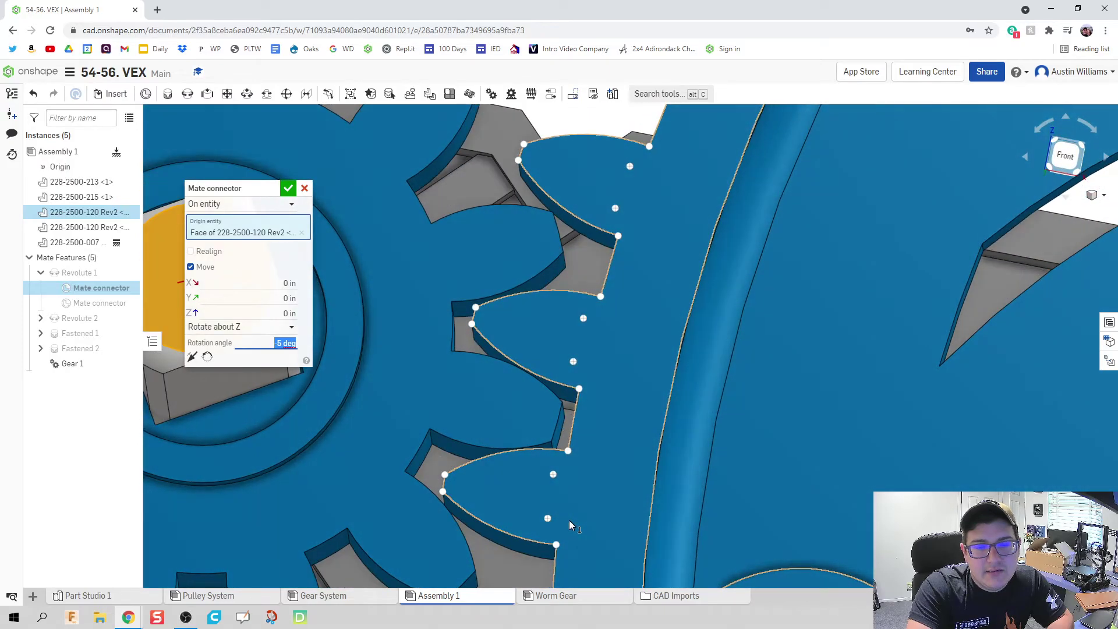
# Save the -5 deg connector rotation, turn the gears back and forth to check meshing, and fit the view
pyautogui.click(288, 188)
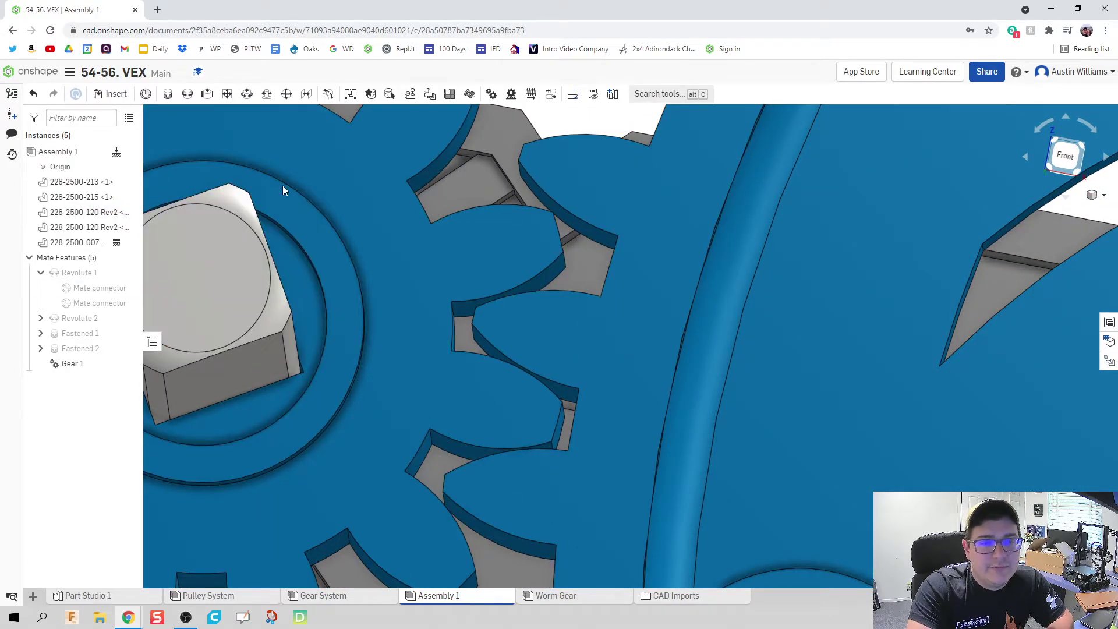
pyautogui.scroll(-5, 582, 322)
pyautogui.moveTo(676, 327); pyautogui.dragTo(684, 509)
pyautogui.moveTo(690, 520); pyautogui.dragTo(695, 442)
pyautogui.moveTo(694, 442); pyautogui.dragTo(667, 451, button='right')
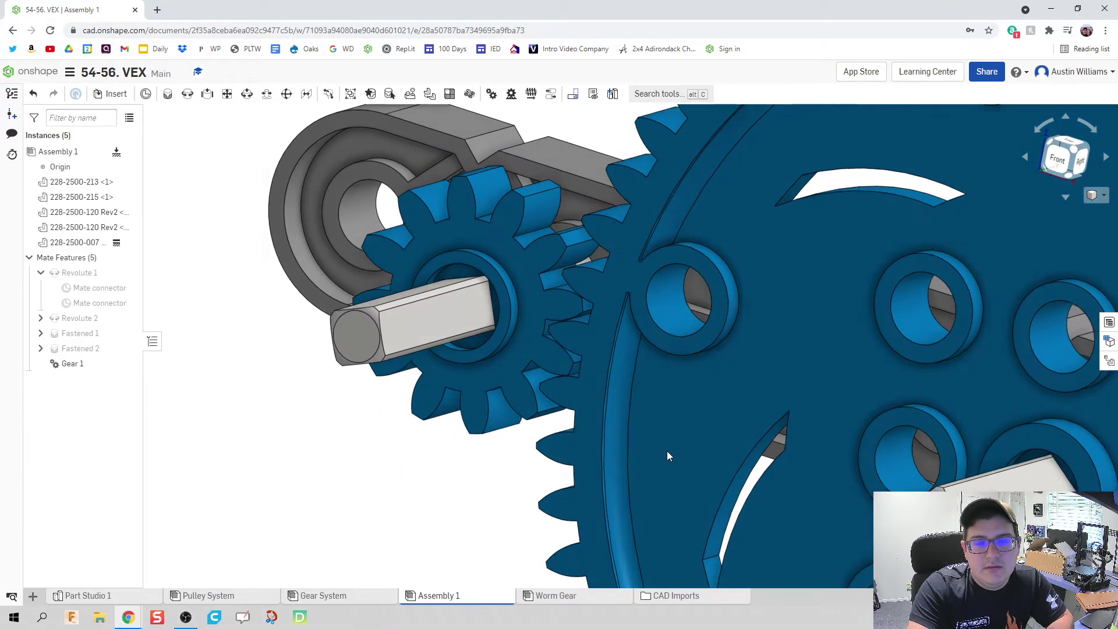
pyautogui.scroll(-5, 667, 446)
pyautogui.press('f')
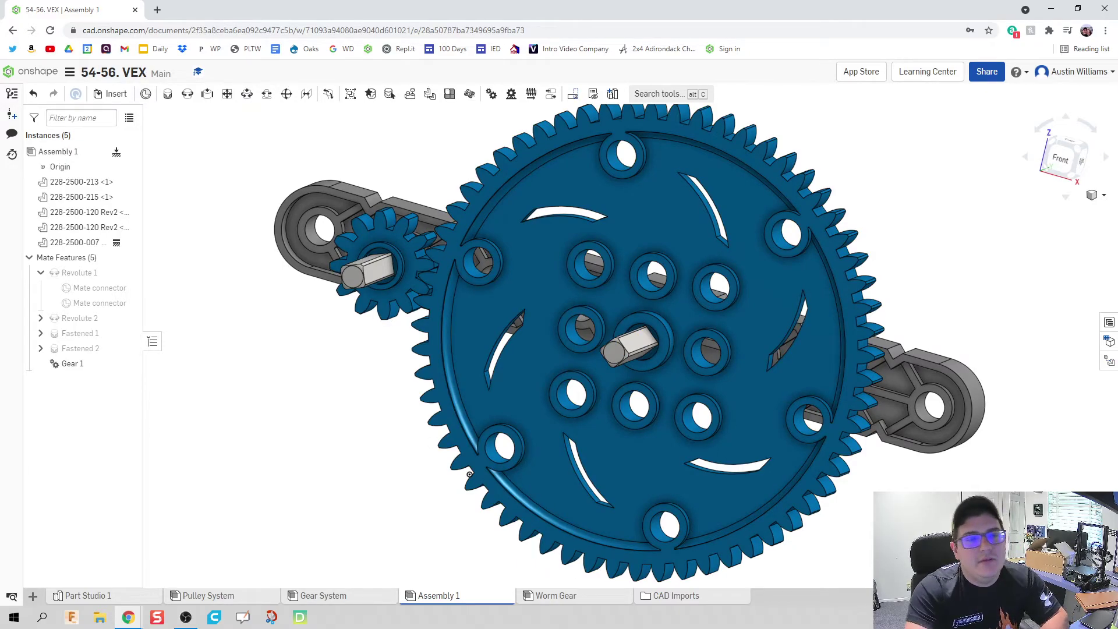
# Animate Revolute 1 with Loop playback and play it so both gears spin
pyautogui.rightClick(73, 273)
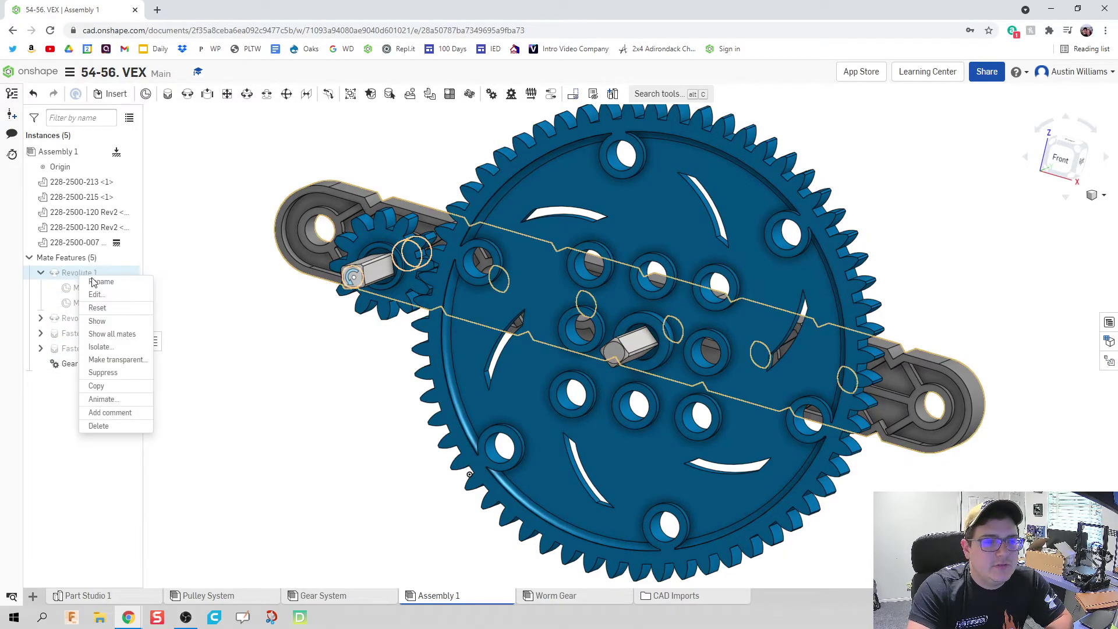
pyautogui.click(111, 401)
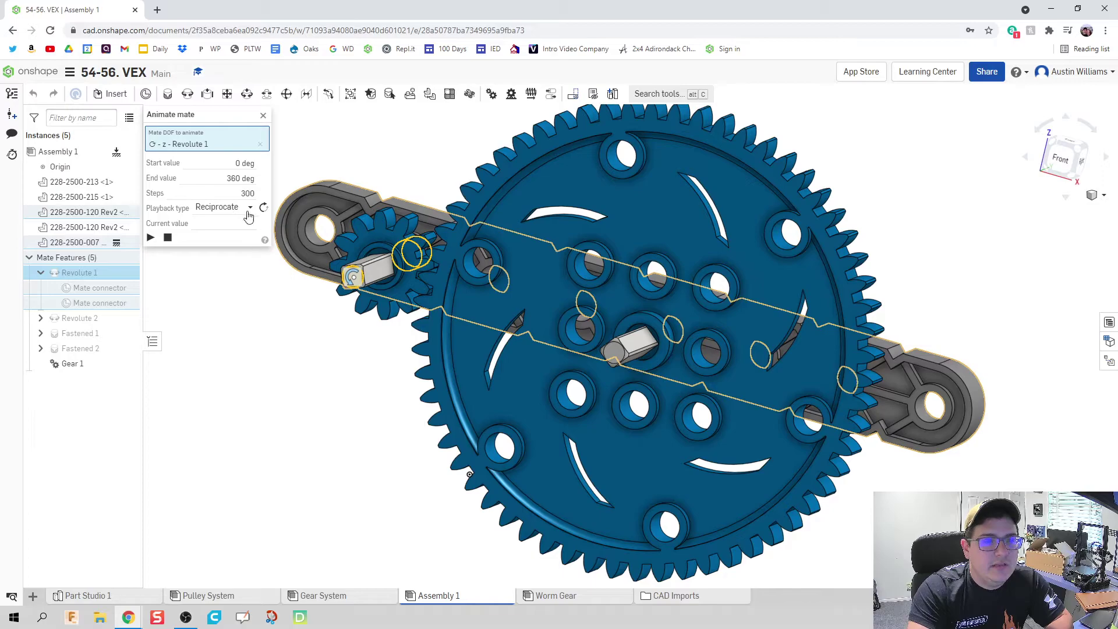
pyautogui.click(205, 210)
pyautogui.click(209, 257)
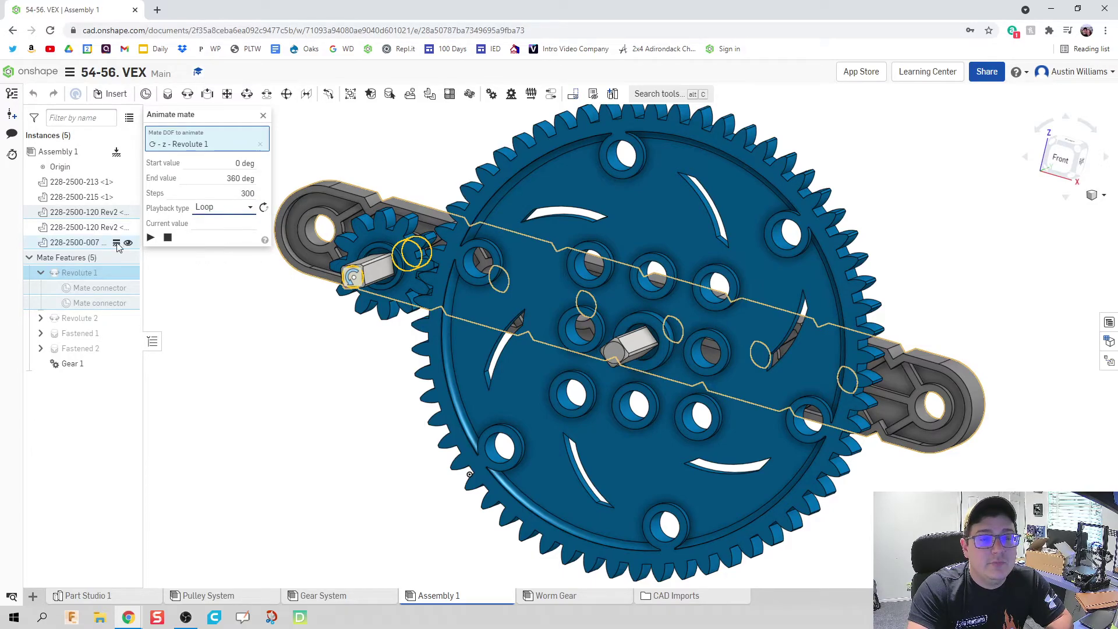
pyautogui.click(150, 238)
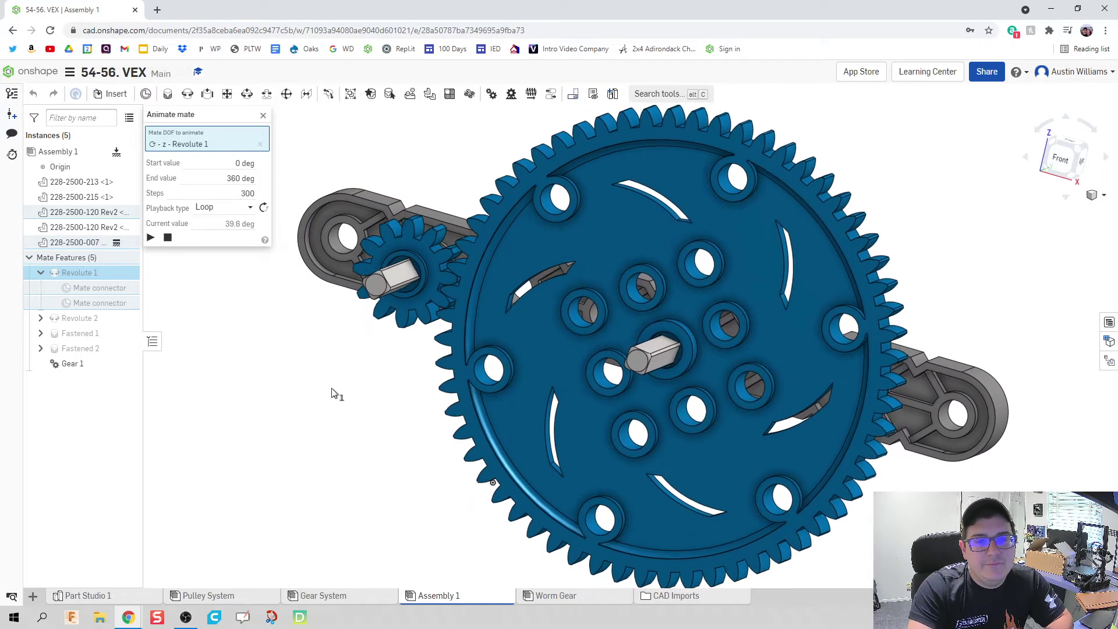
pyautogui.scroll(-2, 324, 382)
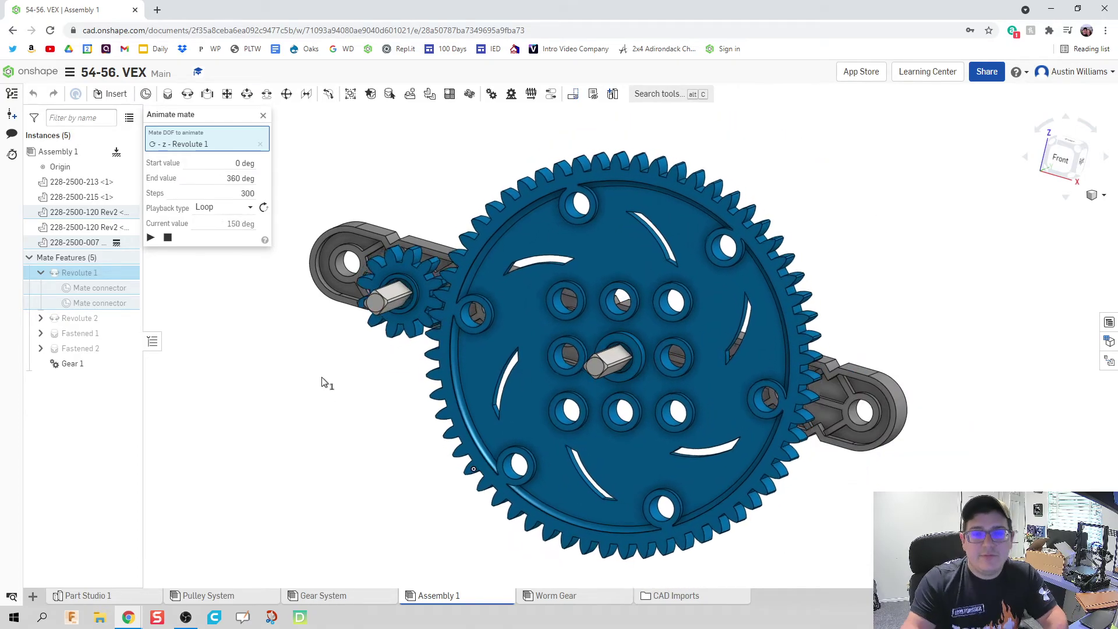